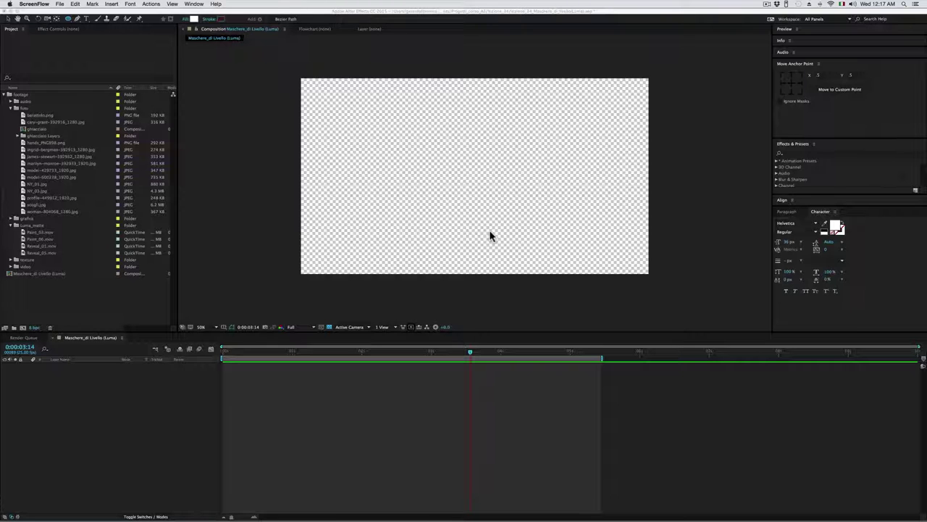
- Add model-600238_1920.jpg to the composition and draw an ellipse over the model's face
drag(44, 177, 474, 179)
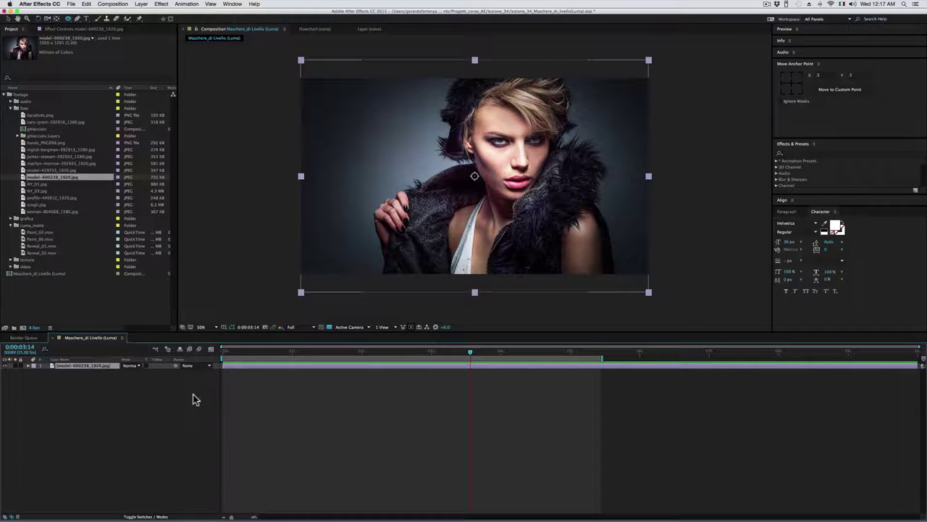
click(260, 397)
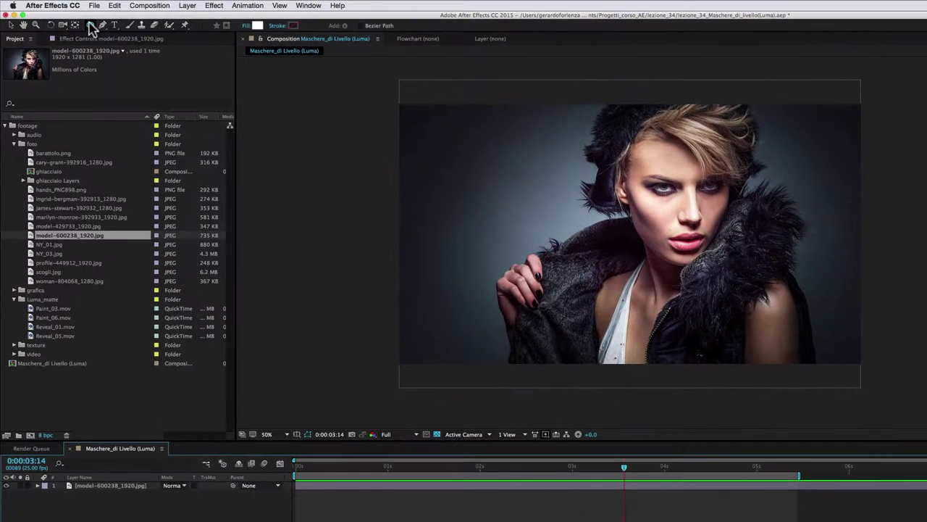
click(91, 26)
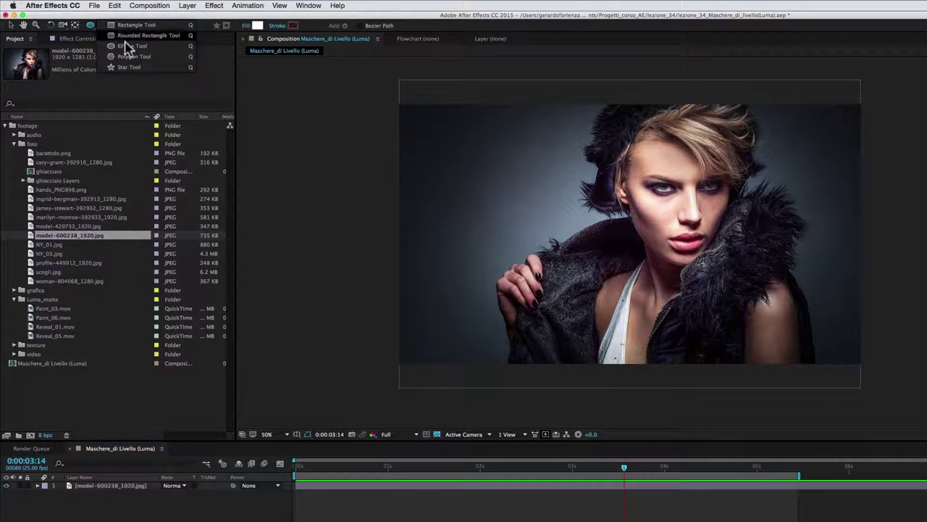
click(125, 46)
mouse_move(586, 89)
mouse_down()
mouse_move(790, 304)
mouse_move(772, 281)
mouse_up()
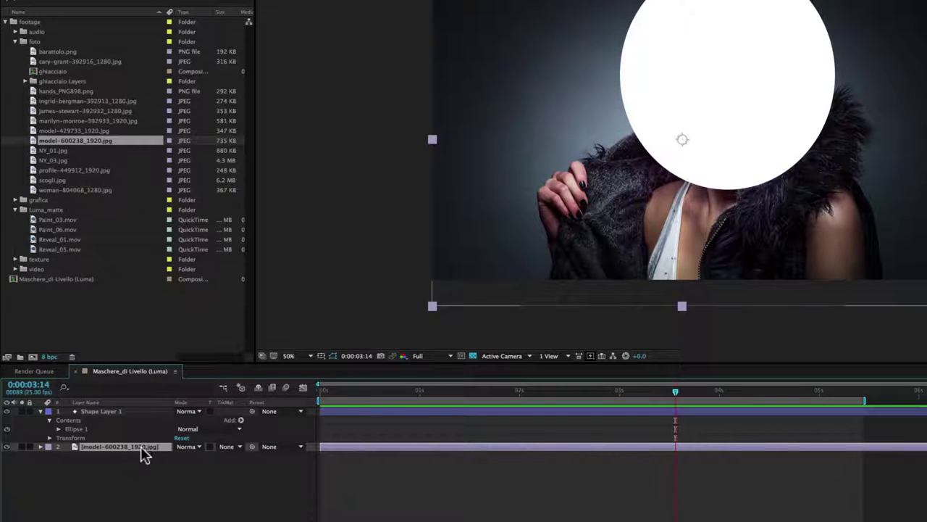
- Set the photo layer's track matte to Alpha Matte "Shape Layer 1" to show only the face
click(233, 445)
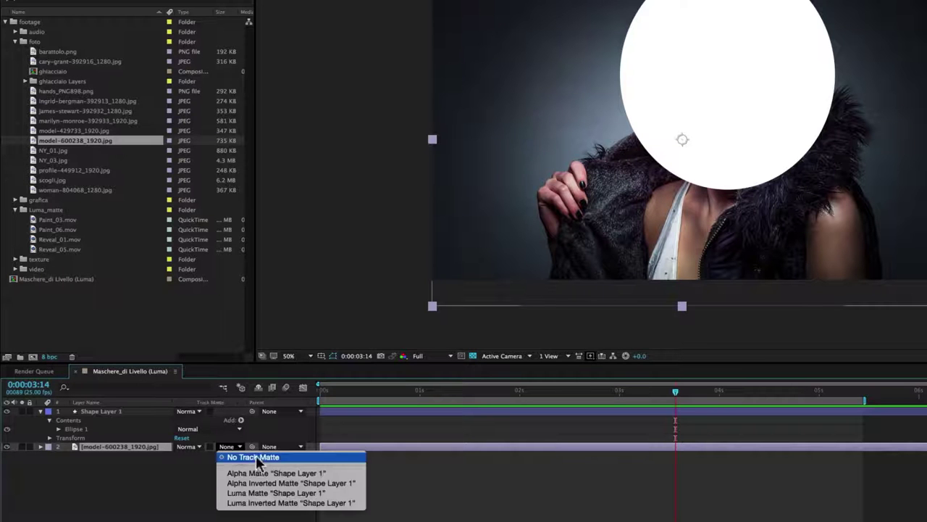
click(253, 474)
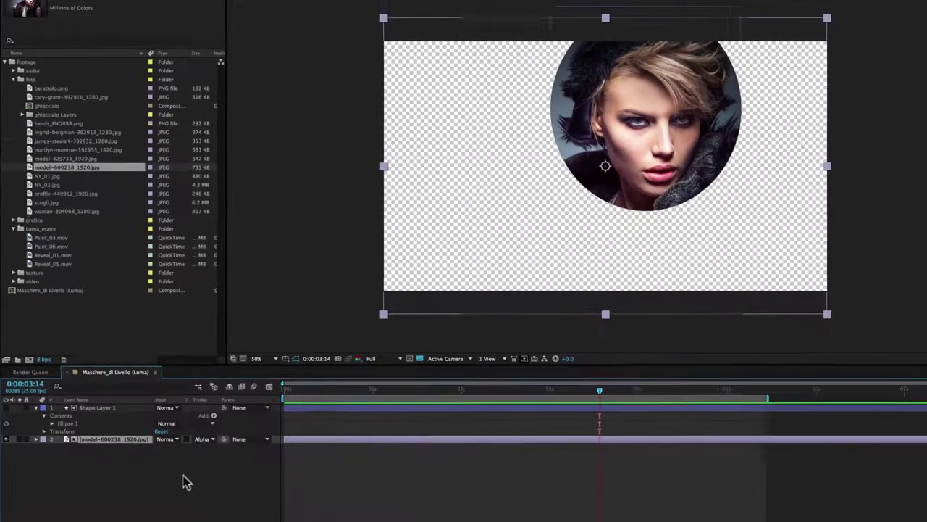
click(125, 408)
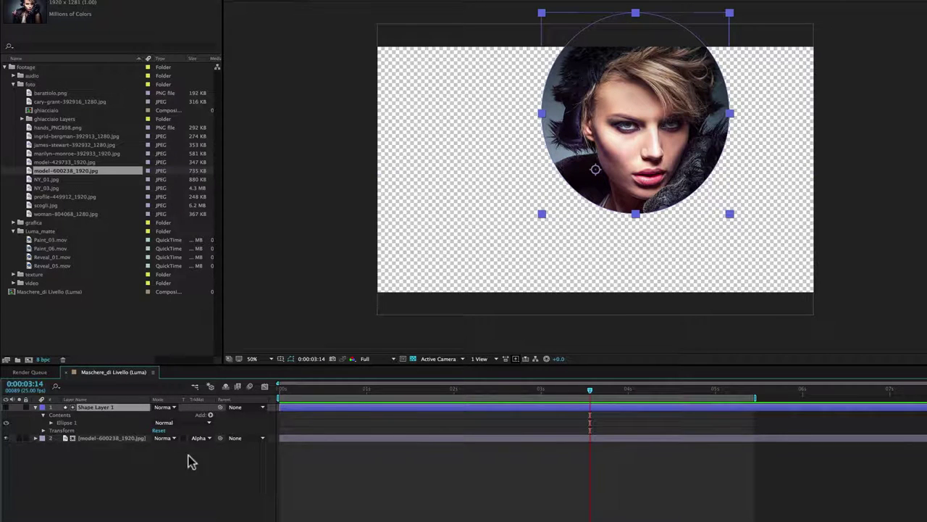
click(129, 439)
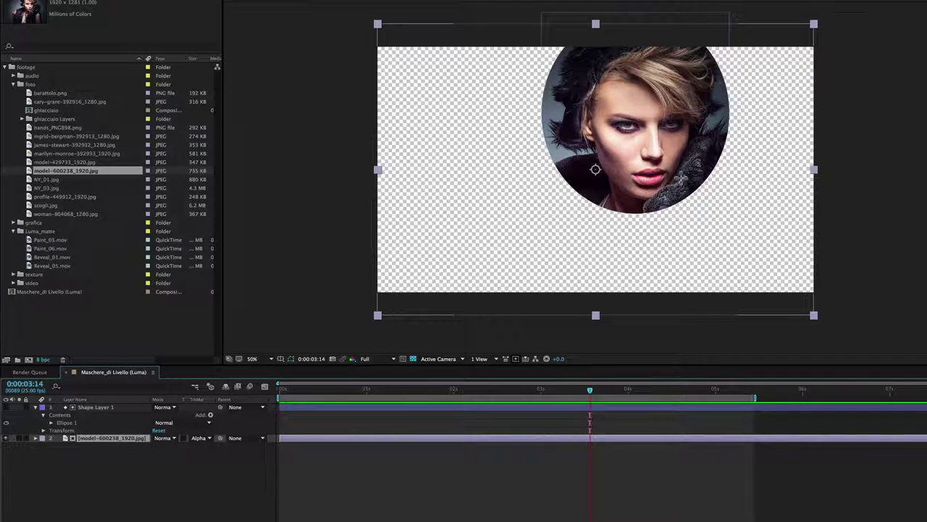
click(102, 410)
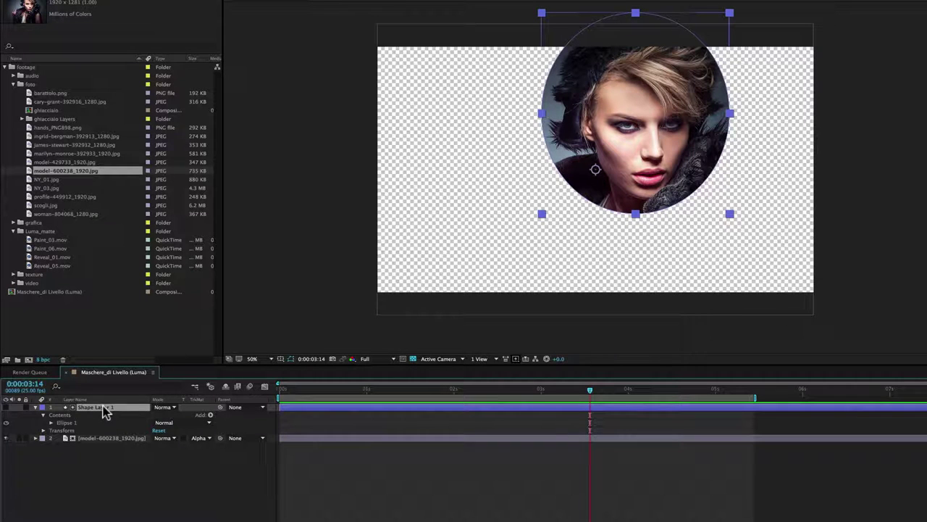
- Show Shape Layer 1's Opacity, try red, dark blue and grey fills, then keep the ellipse white
key(t)
mouse_move(156, 414)
mouse_down()
mouse_move(101, 419)
mouse_move(213, 422)
mouse_up()
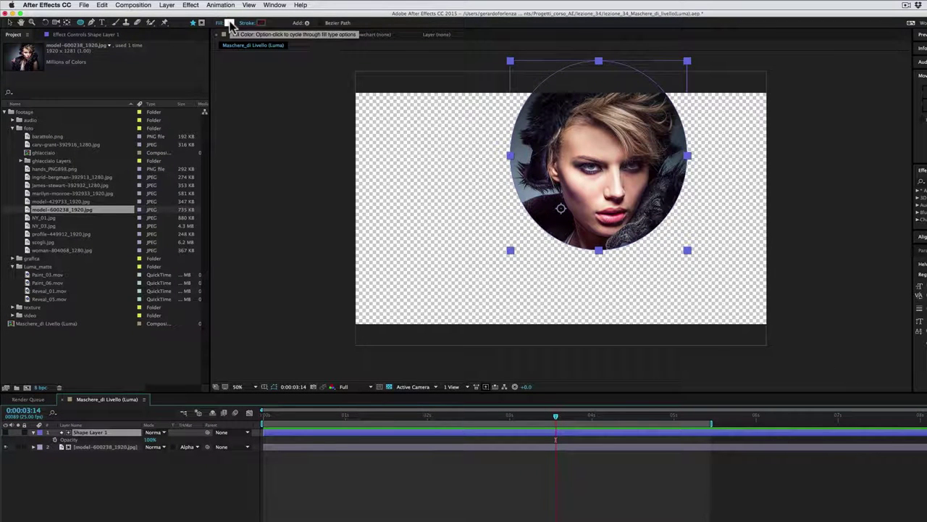
click(228, 23)
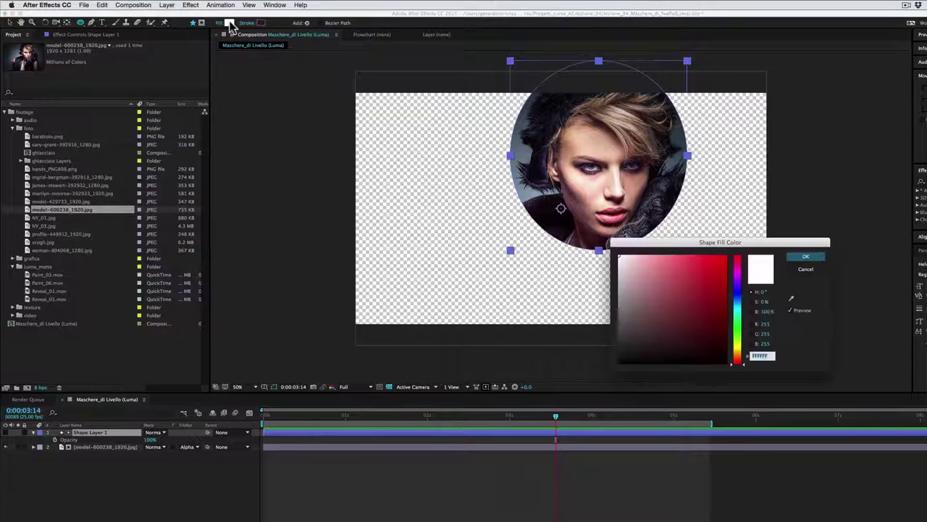
mouse_move(621, 256)
mouse_down()
mouse_move(696, 291)
mouse_move(666, 310)
mouse_up()
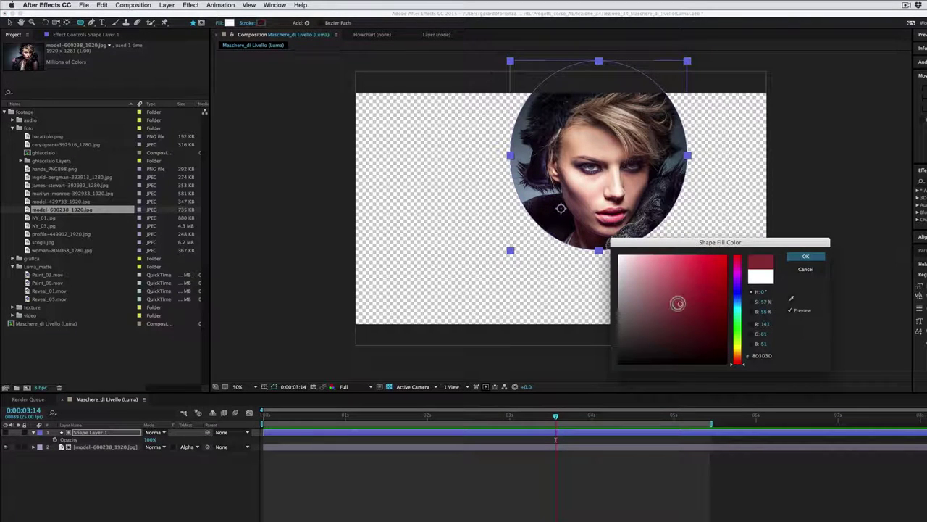
mouse_move(739, 358)
mouse_down()
mouse_move(746, 281)
mouse_move(738, 341)
mouse_up()
mouse_move(666, 310)
mouse_down()
mouse_move(611, 306)
mouse_move(593, 369)
mouse_up()
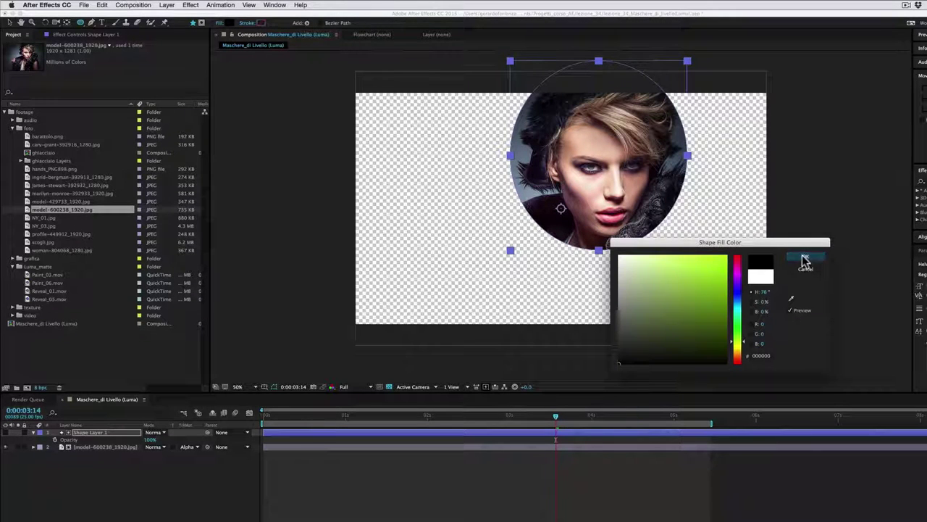
drag(620, 363, 605, 255)
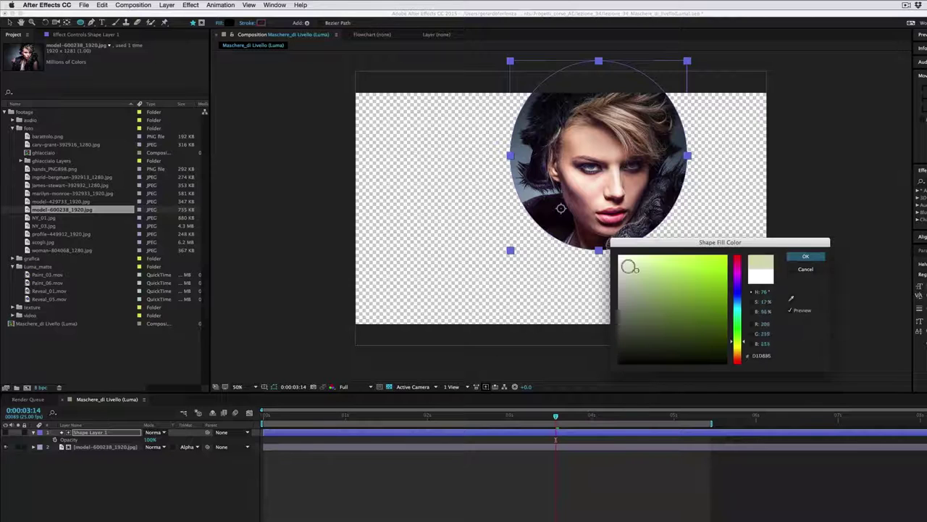
click(806, 258)
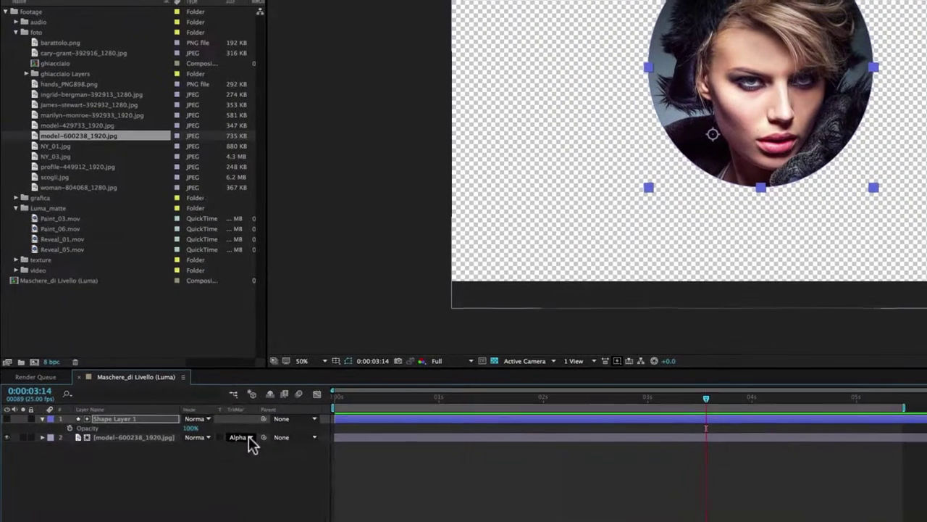
click(248, 438)
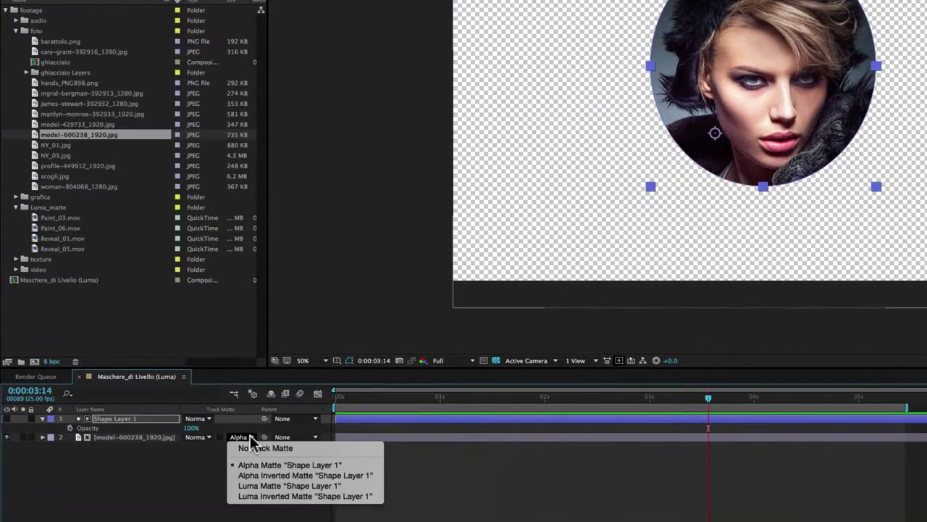
- Switch the photo's track matte to Luma Matte and give the ellipse a near-white fill after testing greys
click(248, 487)
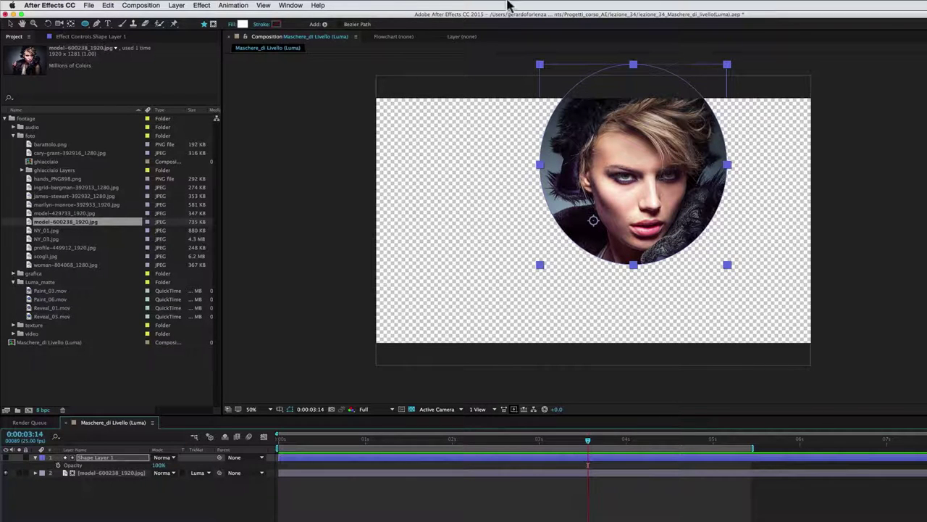
click(120, 458)
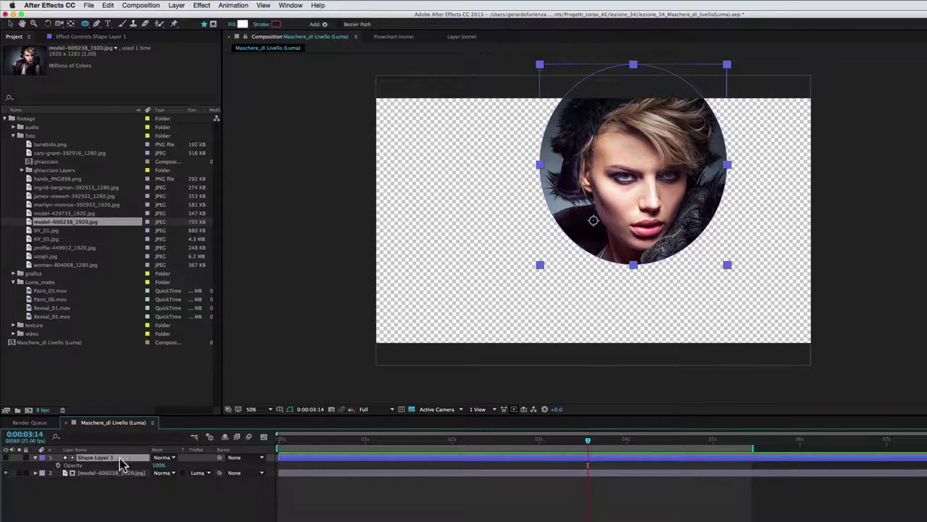
click(242, 24)
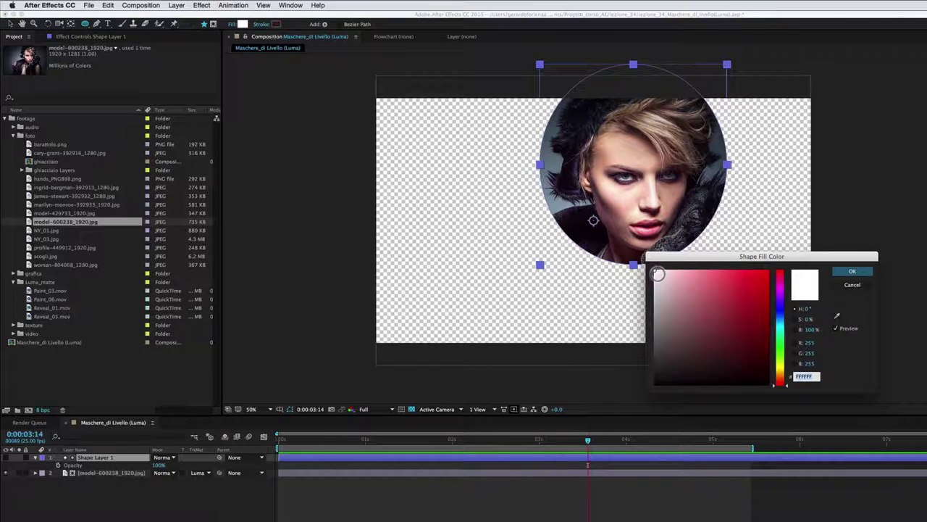
click(654, 271)
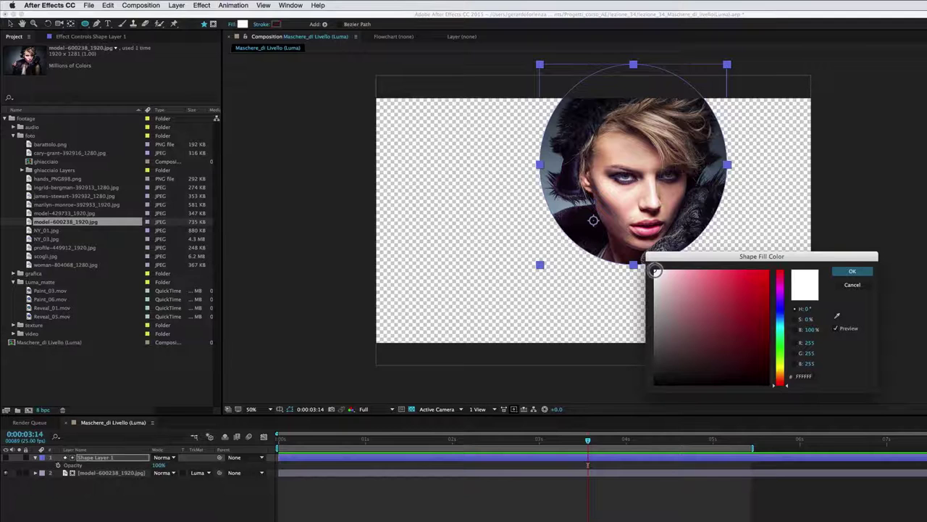
drag(653, 272, 638, 392)
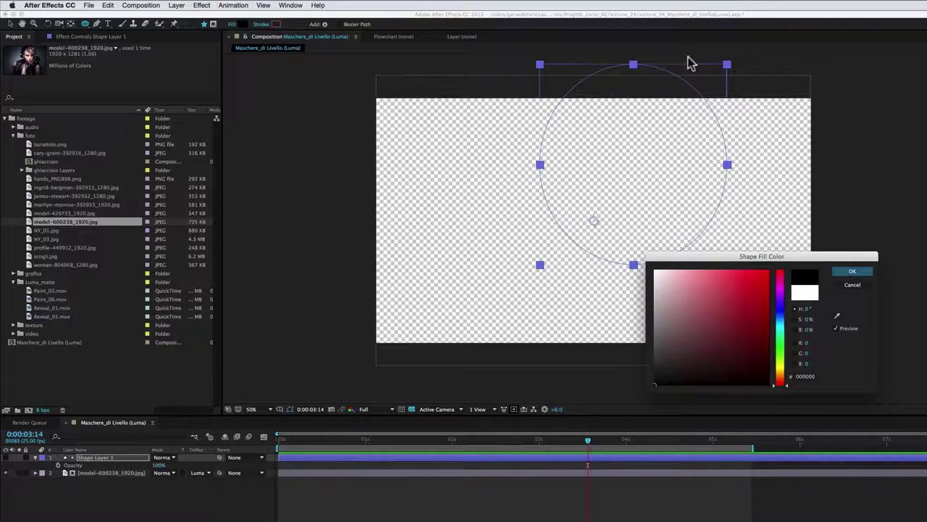
drag(657, 385, 646, 333)
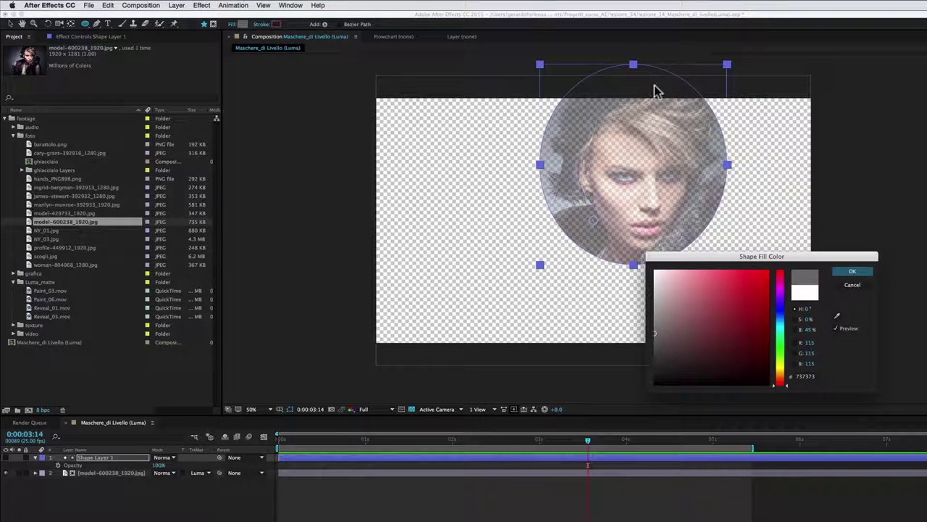
drag(654, 334, 654, 270)
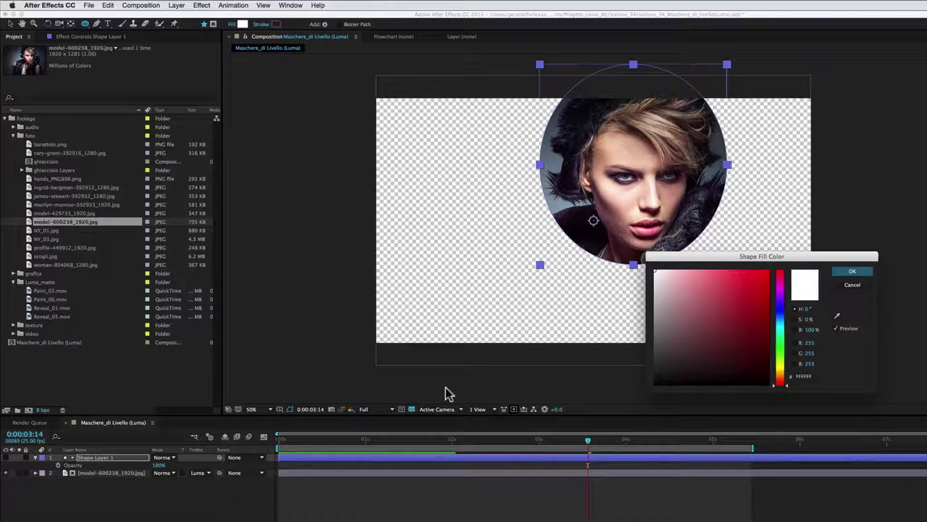
click(656, 272)
click(869, 269)
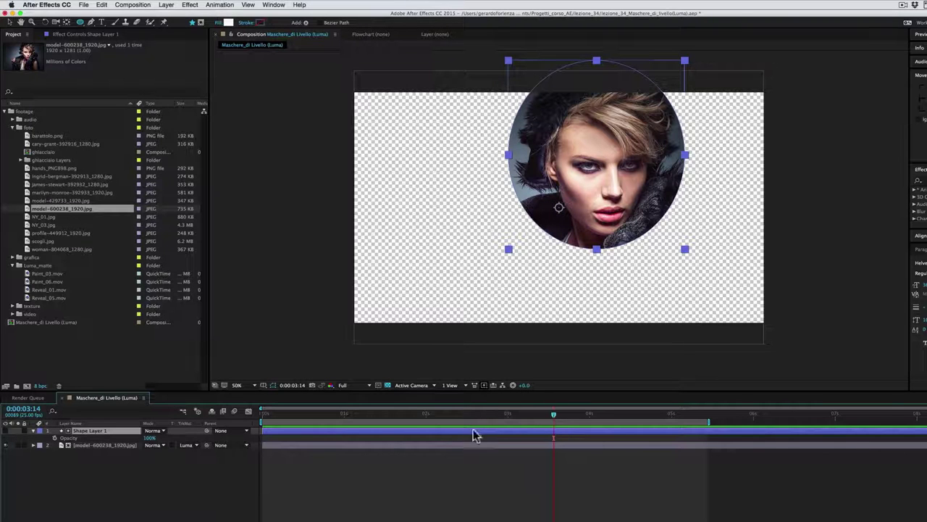
- Set the photo's track matte to No Track Matte and delete Shape Layer 1
click(194, 447)
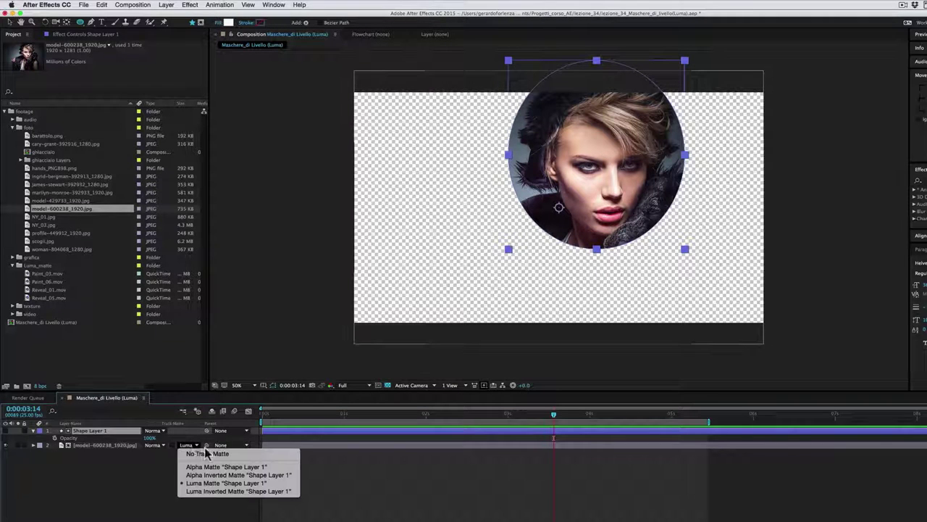
click(196, 455)
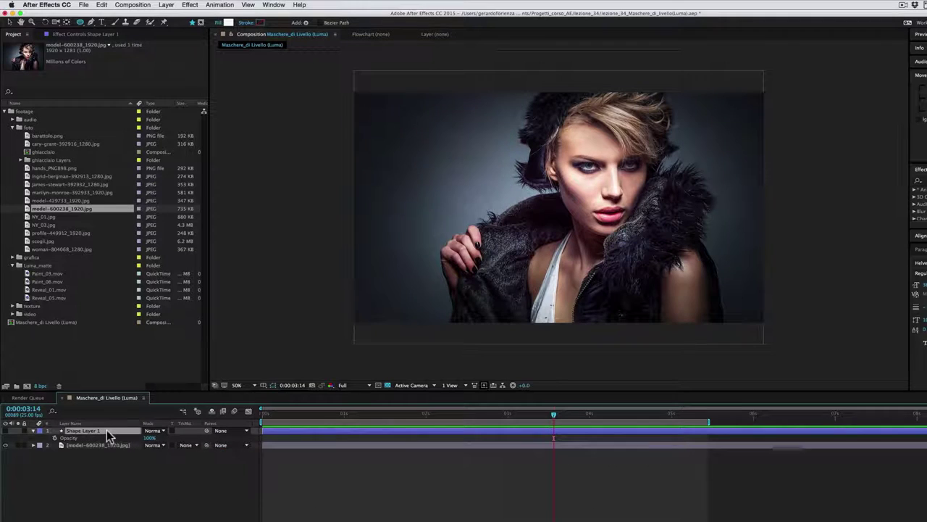
key(Delete)
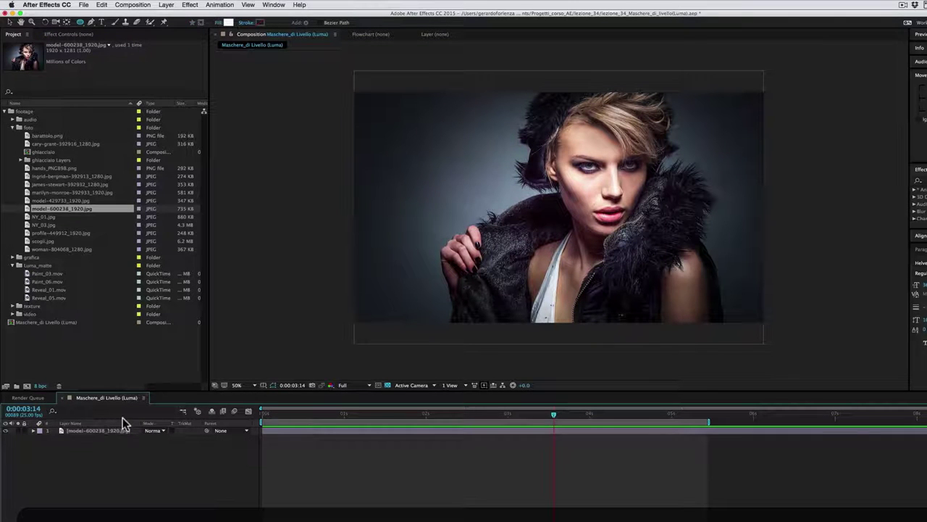
- Add Reveal_01.mov above the photo, scale it to fill the frame, and scrub through it
drag(29, 290, 573, 213)
drag(712, 132, 801, 64)
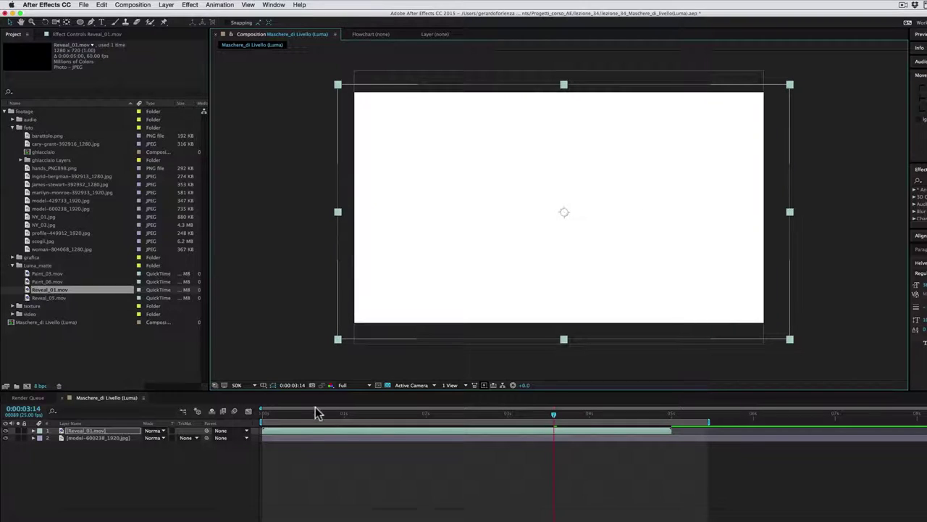
mouse_move(305, 418)
mouse_down()
mouse_move(254, 418)
mouse_move(346, 420)
mouse_up()
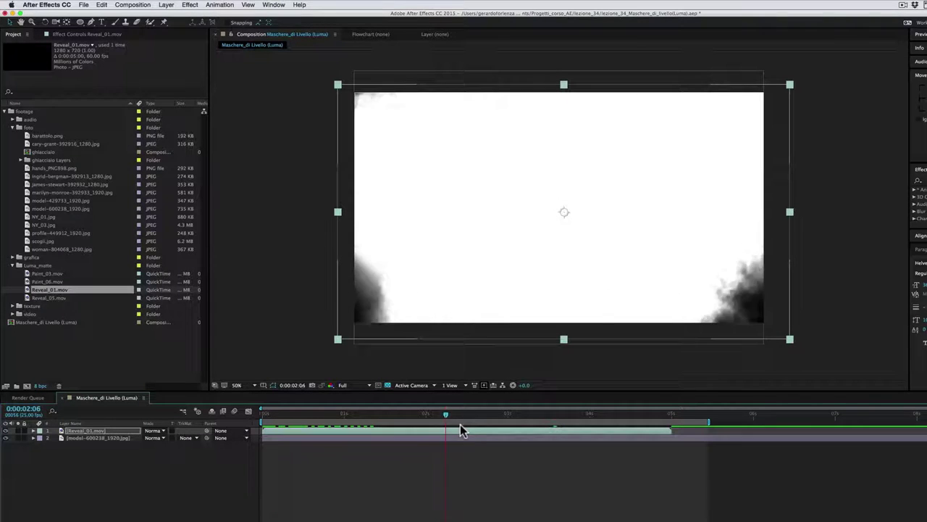
mouse_move(487, 426)
mouse_down()
mouse_move(298, 428)
mouse_move(584, 423)
mouse_up()
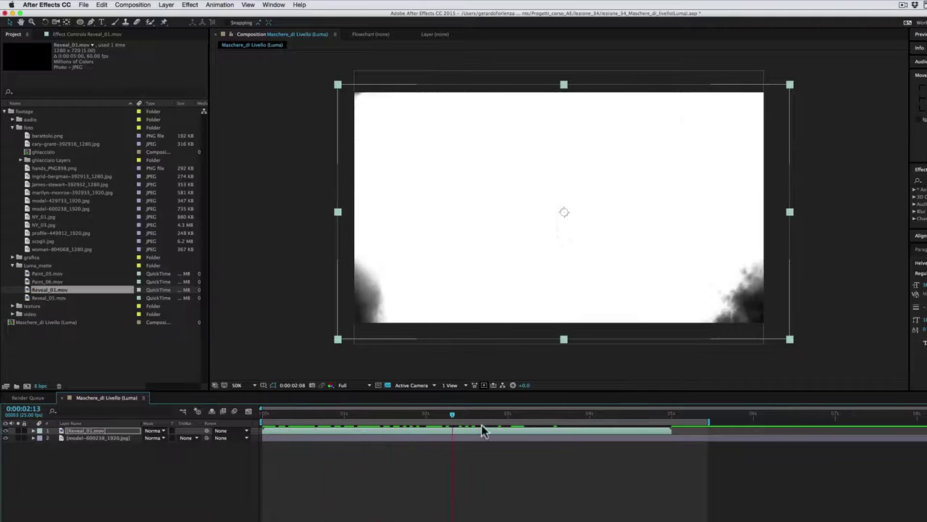
drag(653, 411, 659, 413)
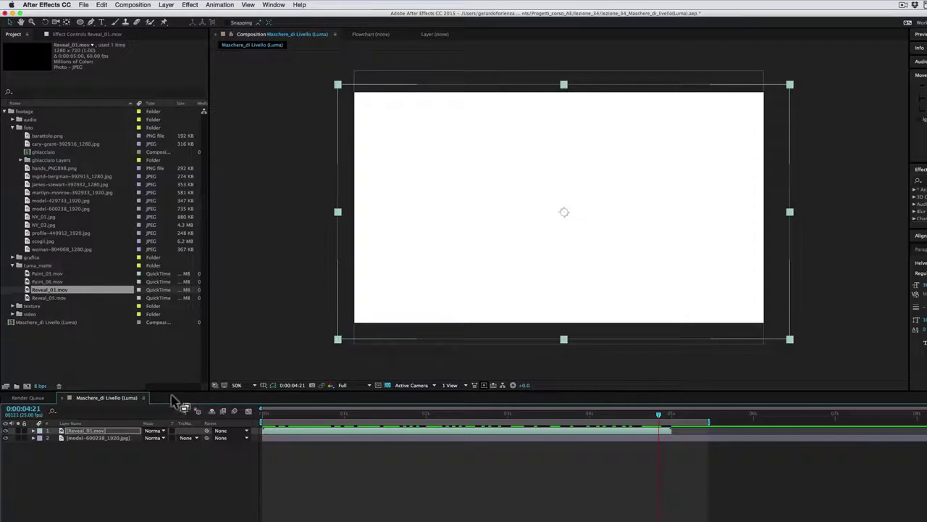
- Set the photo's track matte to Luma Matte from Reveal_01 and preview the reveal animation
click(106, 439)
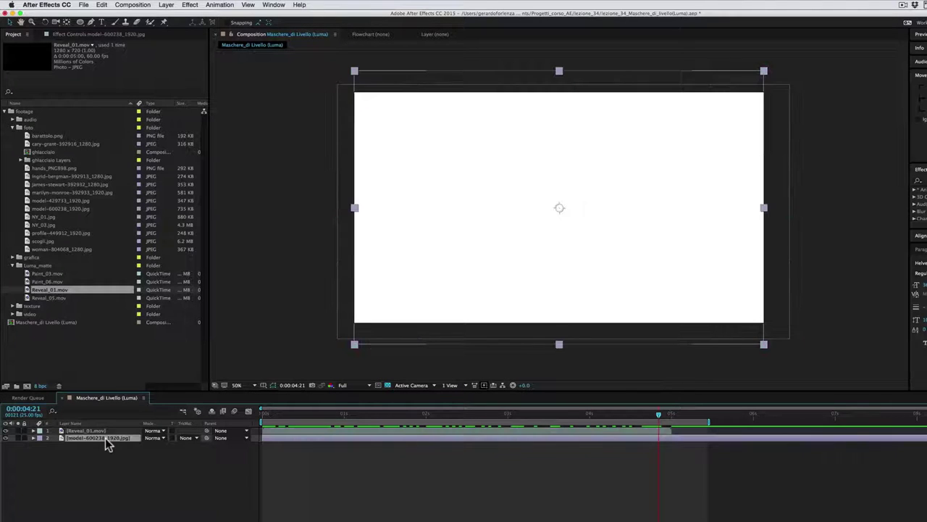
click(193, 440)
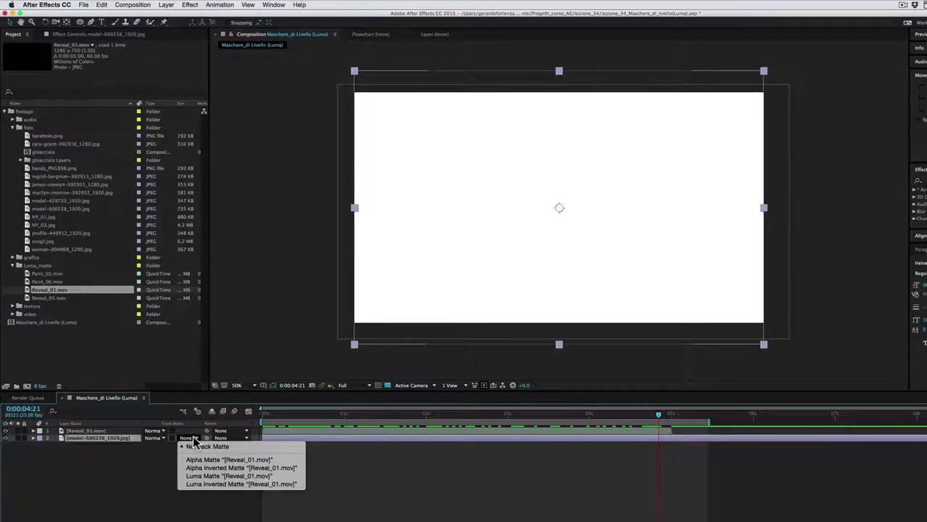
click(204, 476)
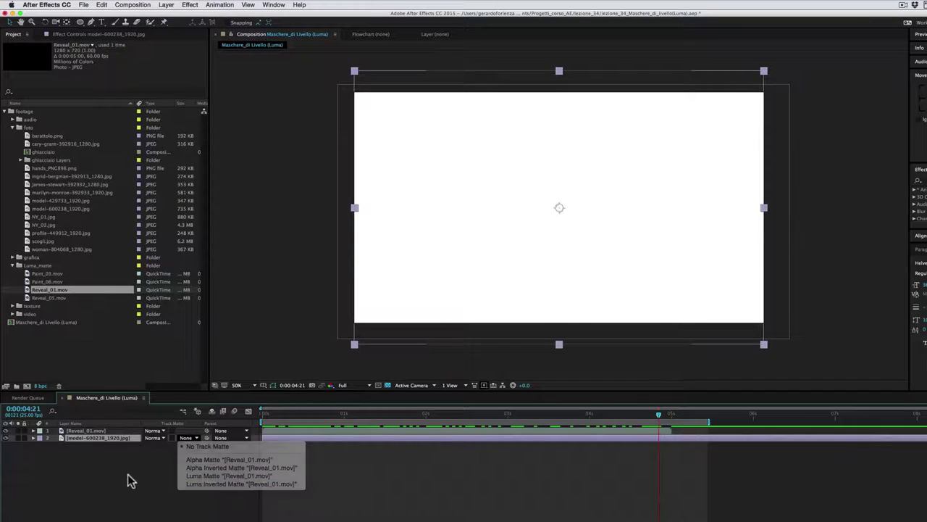
drag(658, 418, 257, 424)
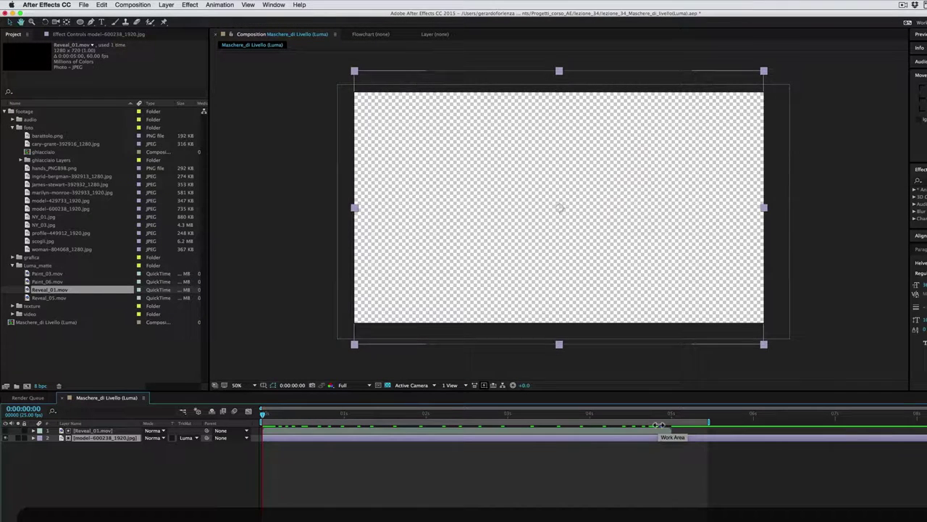
key(space)
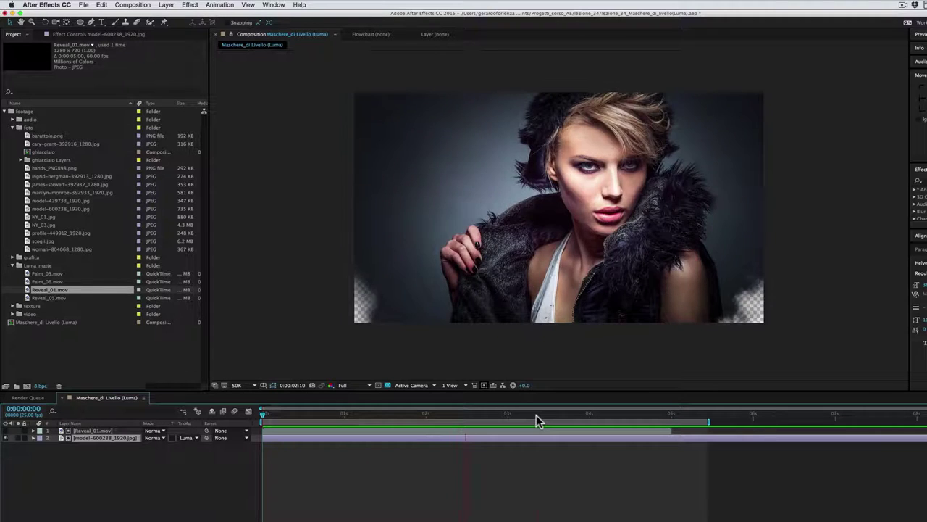
click(536, 416)
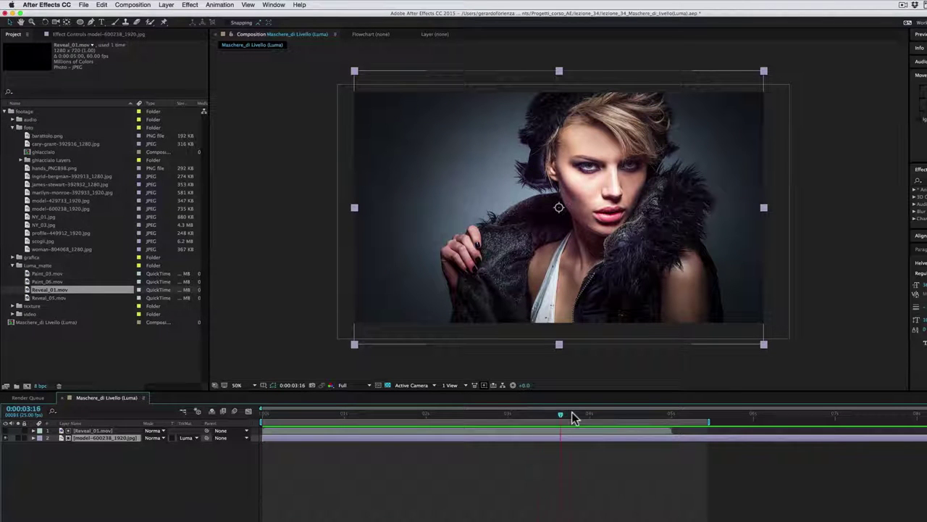
mouse_move(572, 417)
mouse_down()
mouse_move(341, 433)
mouse_move(577, 420)
mouse_up()
- Set the photo back to No Track Matte and delete the Reveal_01 layer
click(191, 438)
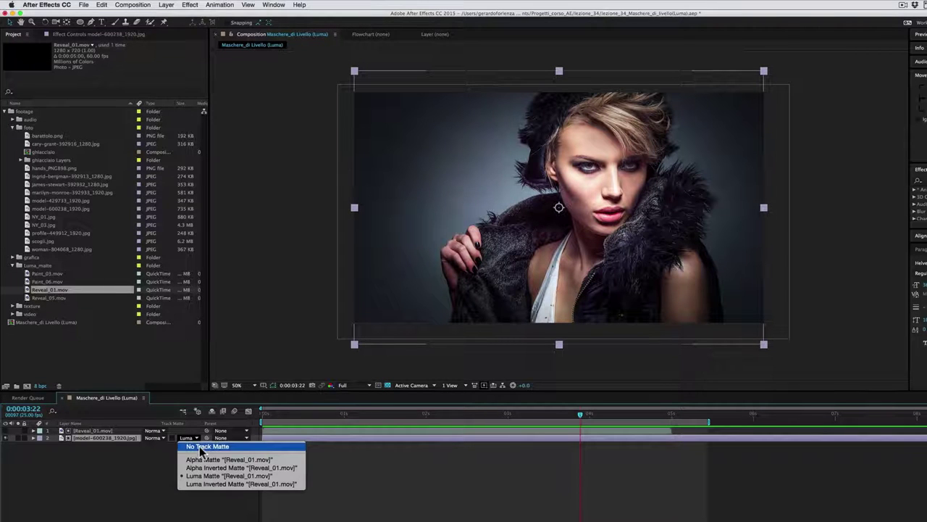
click(202, 447)
click(98, 432)
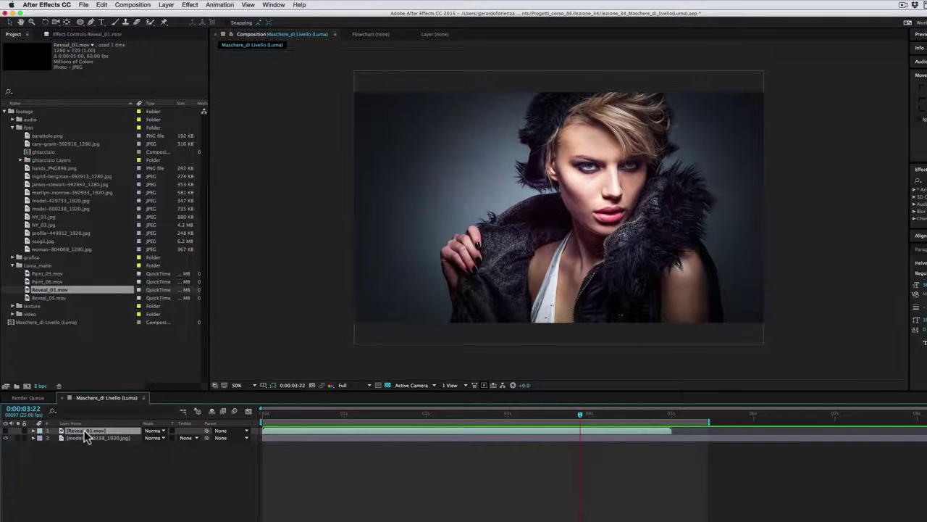
key(Delete)
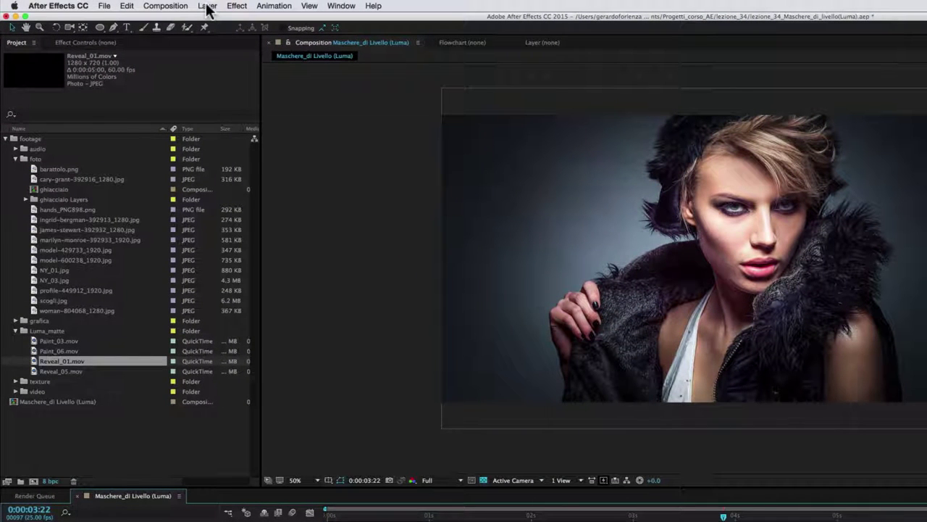
- Create a comp-size 1920×1080 white solid named White Solid 1 via Layer > New > Solid
click(208, 7)
mouse_move(210, 18)
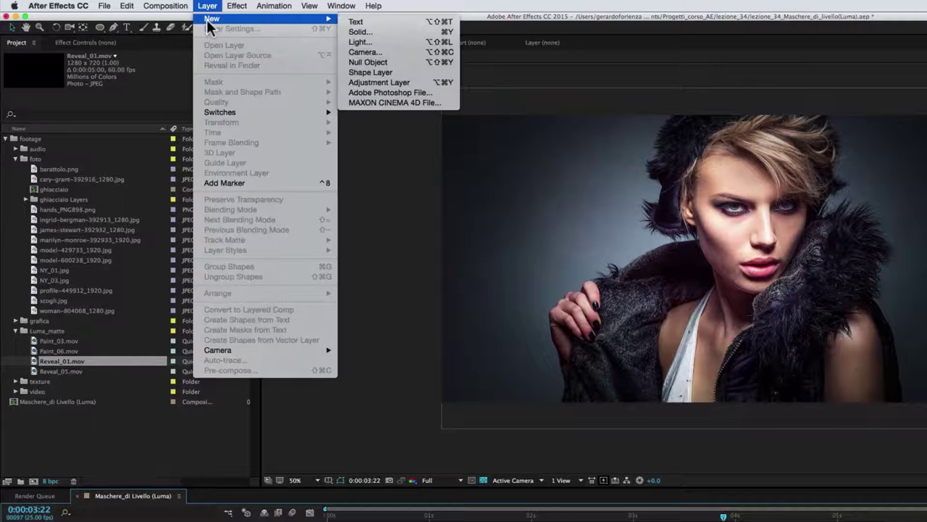
click(352, 31)
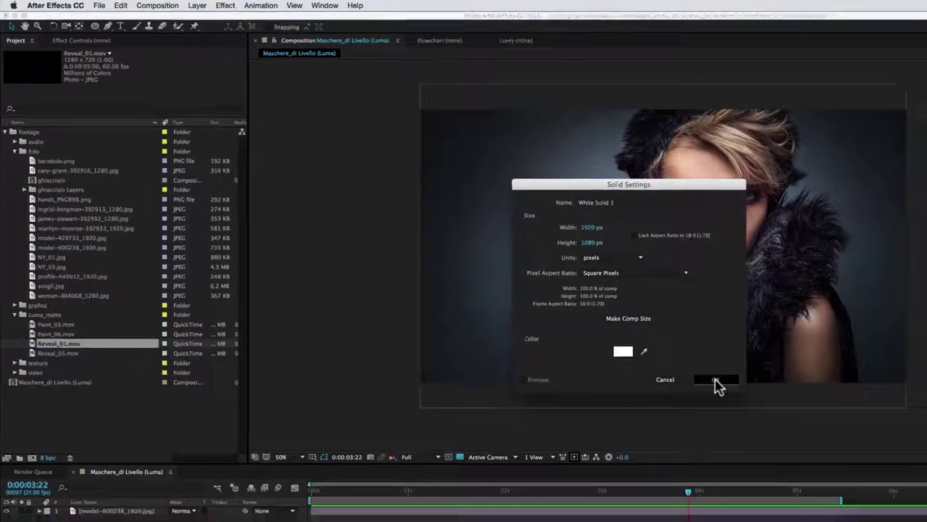
click(754, 400)
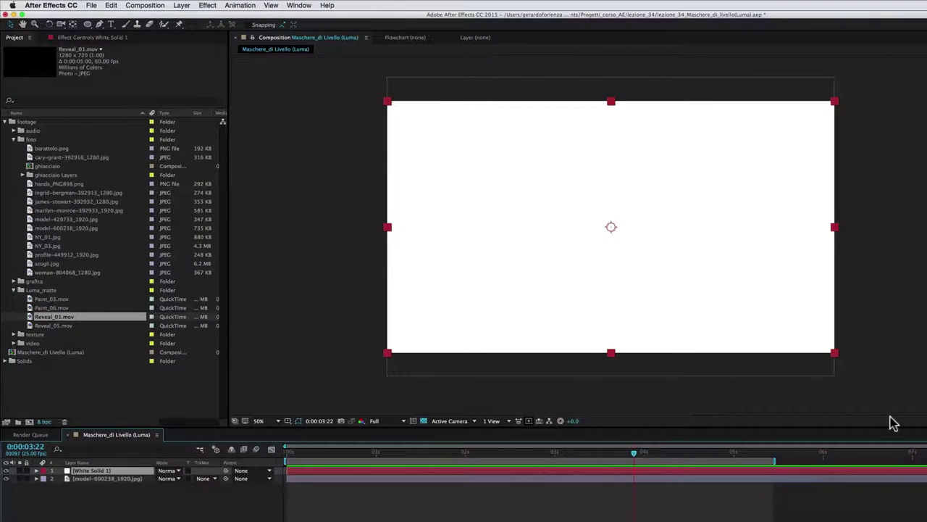
- Apply Noise & Grain > Fractal Noise to White Solid 1, producing grey cloudy noise
click(208, 7)
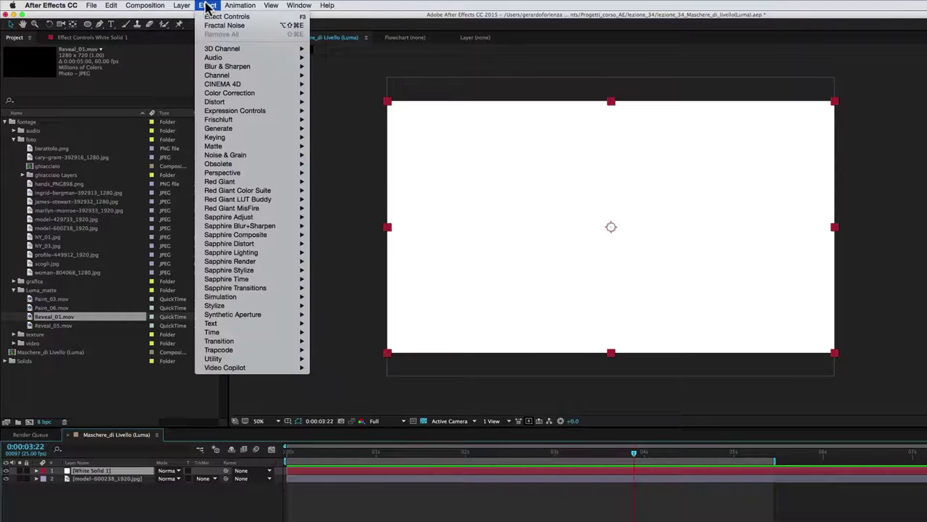
mouse_move(225, 155)
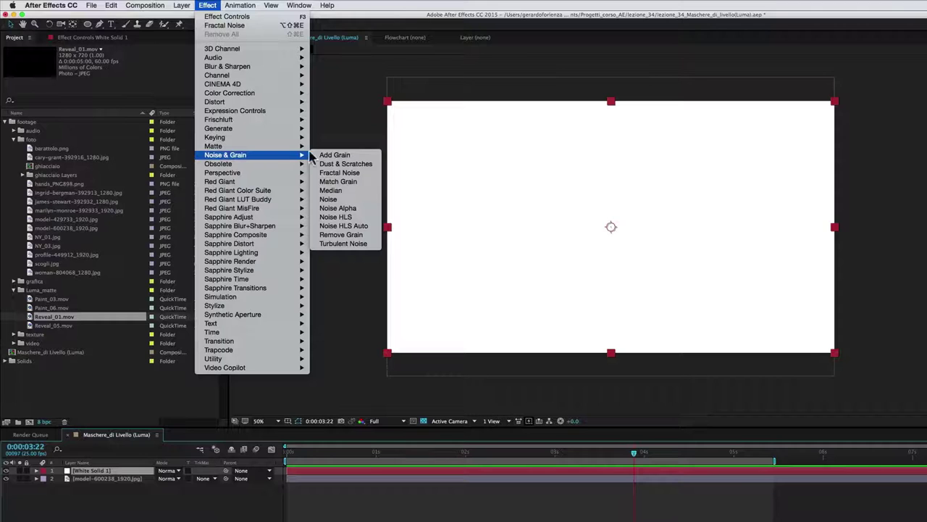
click(351, 173)
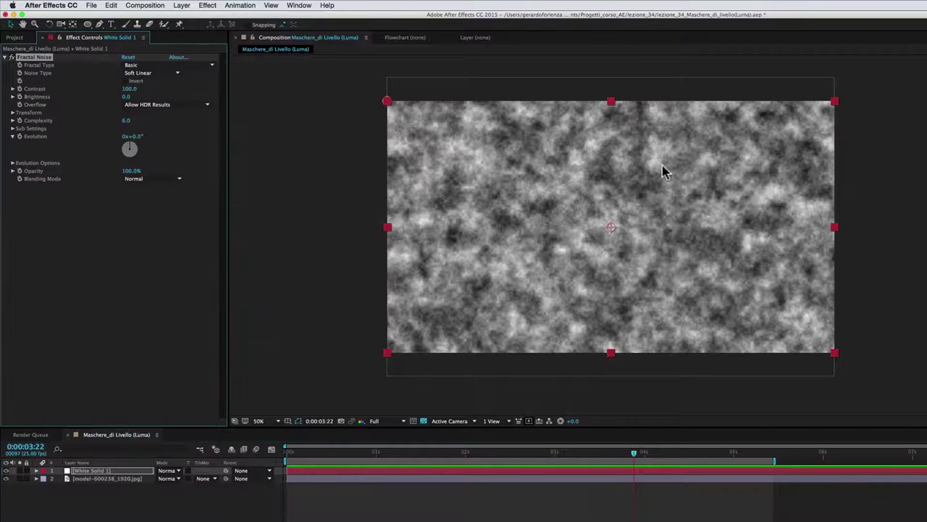
key(Page_Up)
key(Page_Up)
key(Page_Up)
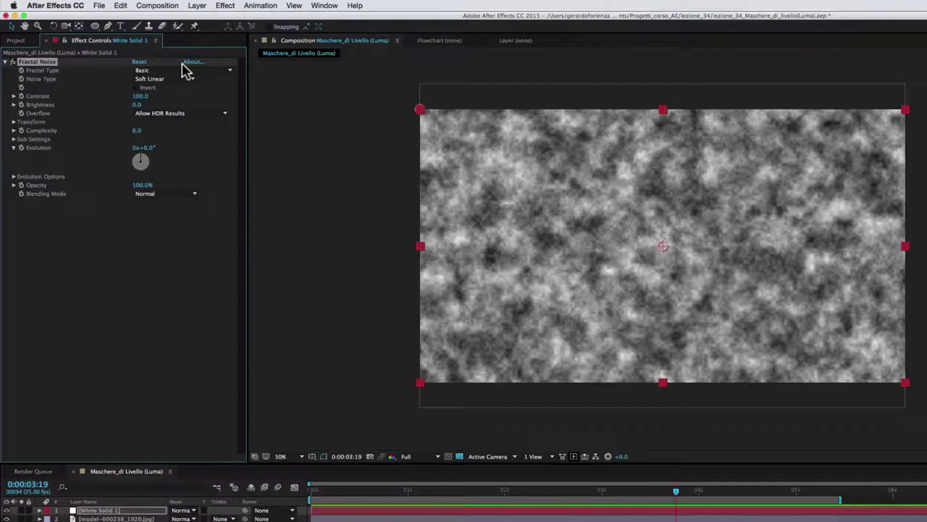
click(162, 72)
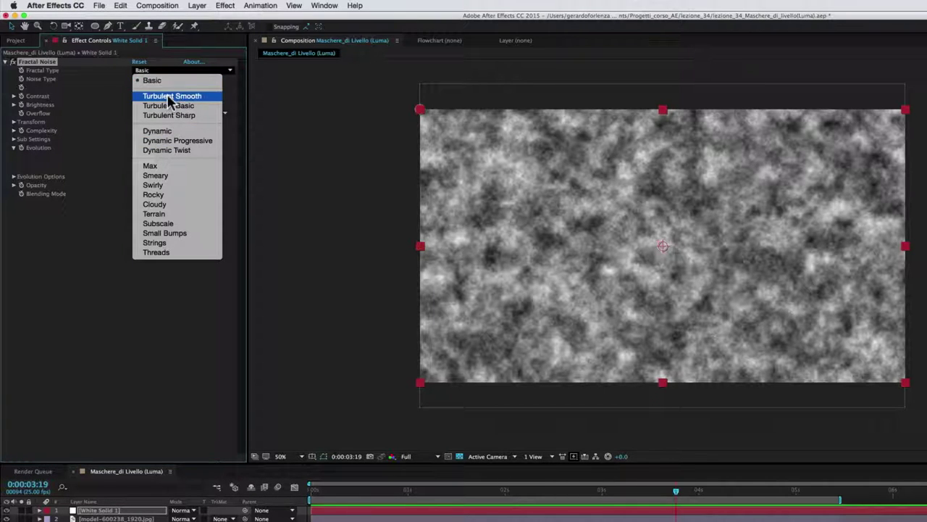
click(168, 98)
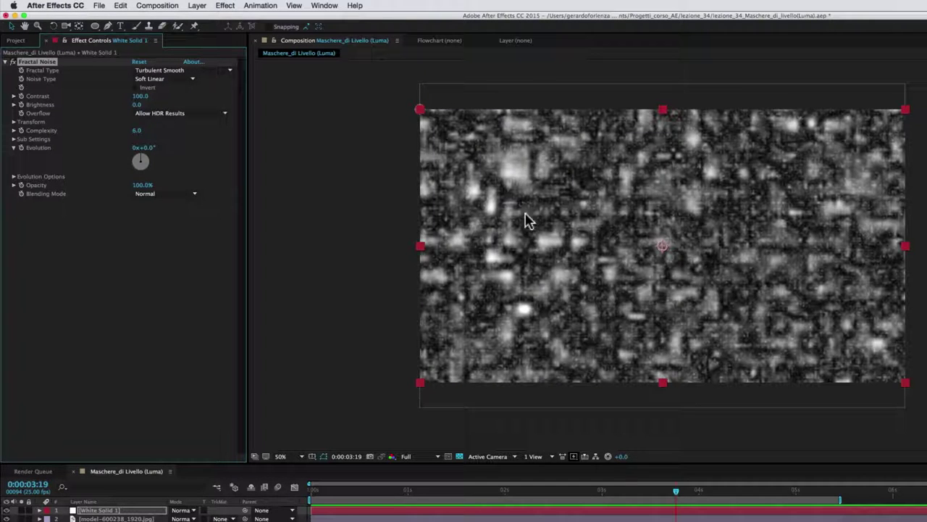
click(181, 72)
click(150, 130)
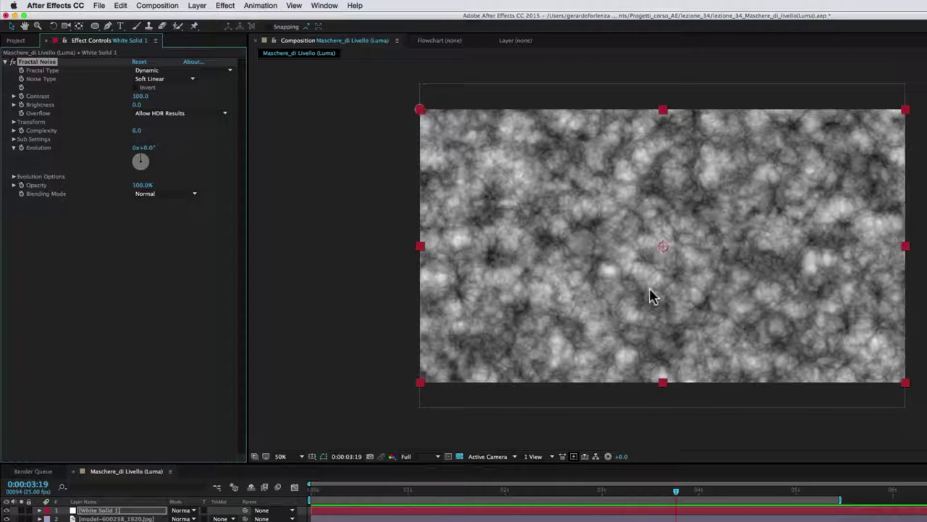
click(176, 72)
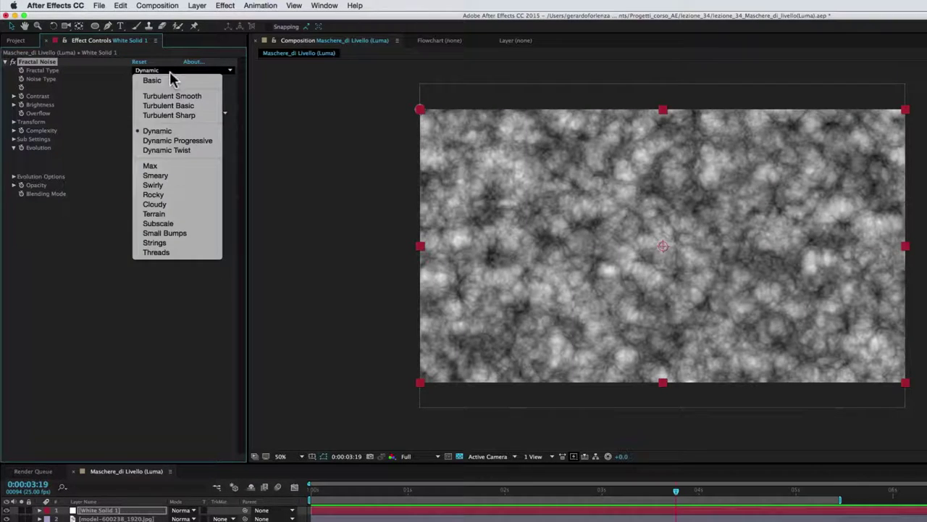
click(175, 168)
click(162, 71)
click(165, 177)
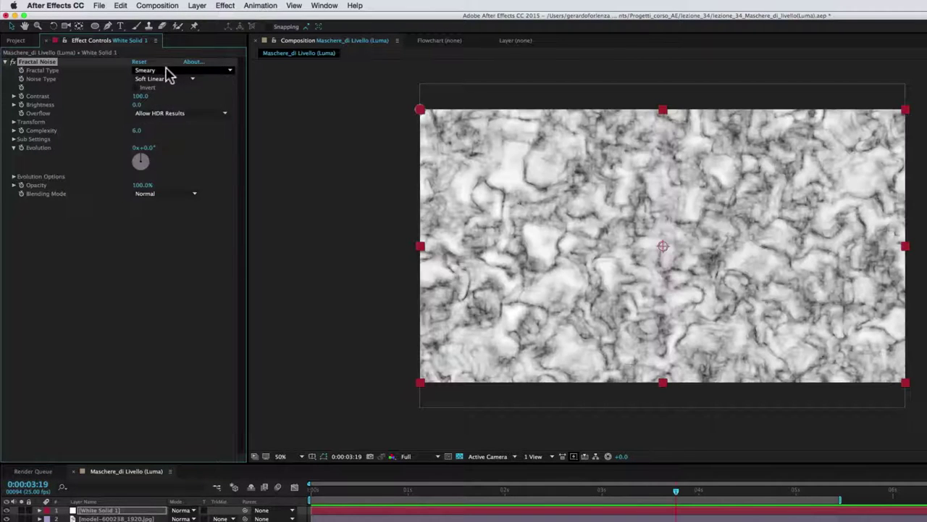
click(166, 71)
click(163, 187)
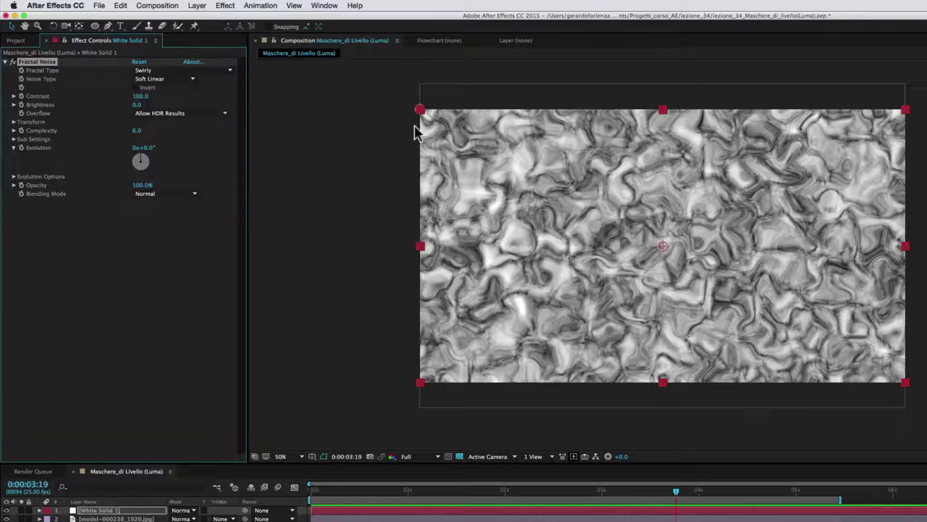
click(197, 72)
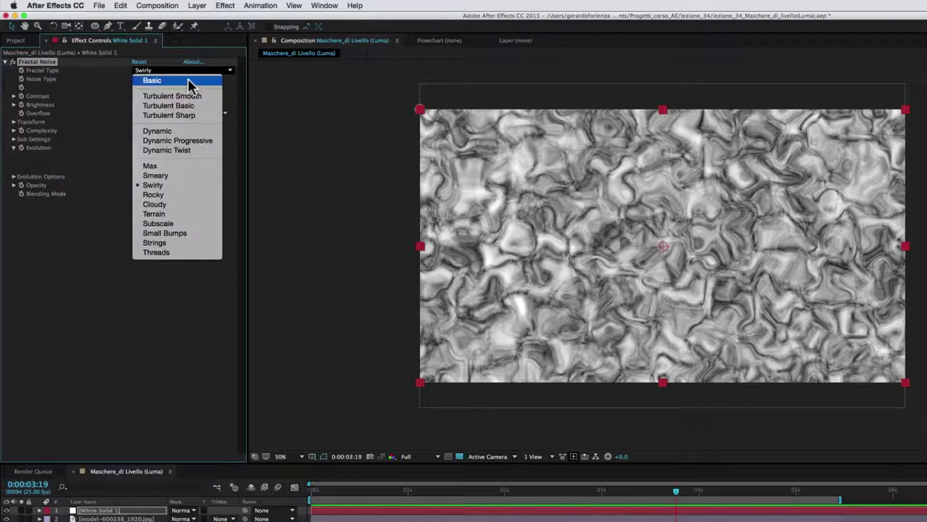
click(188, 80)
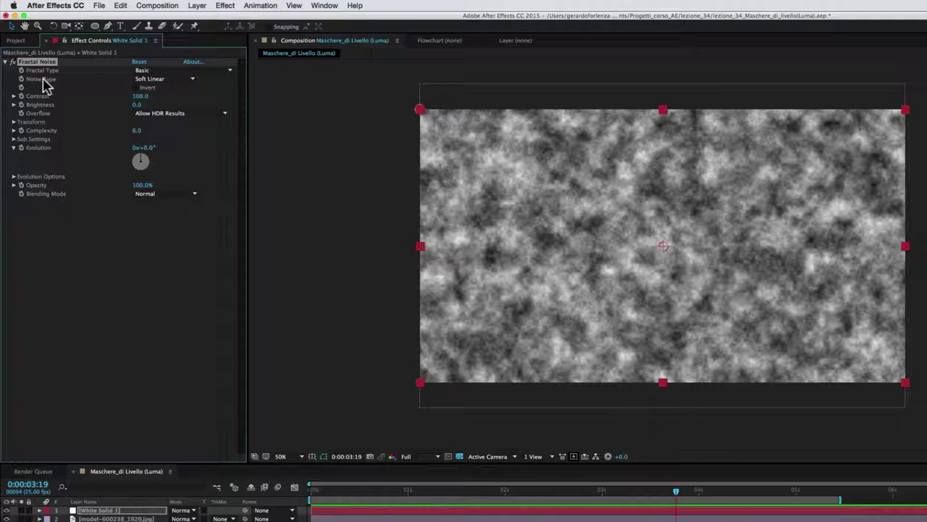
- Try Linear, Block and Spline noise types, settle on Block, and leave Invert unchecked
click(181, 79)
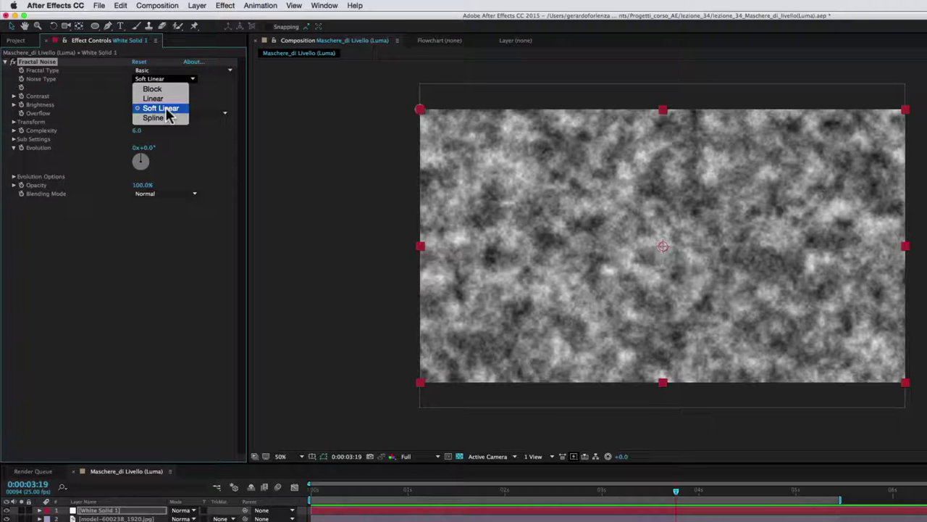
click(153, 98)
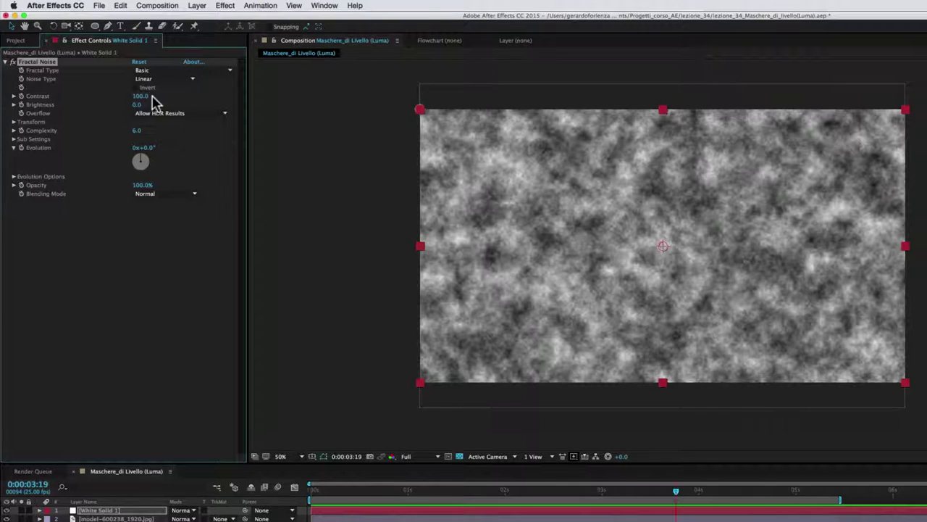
click(158, 81)
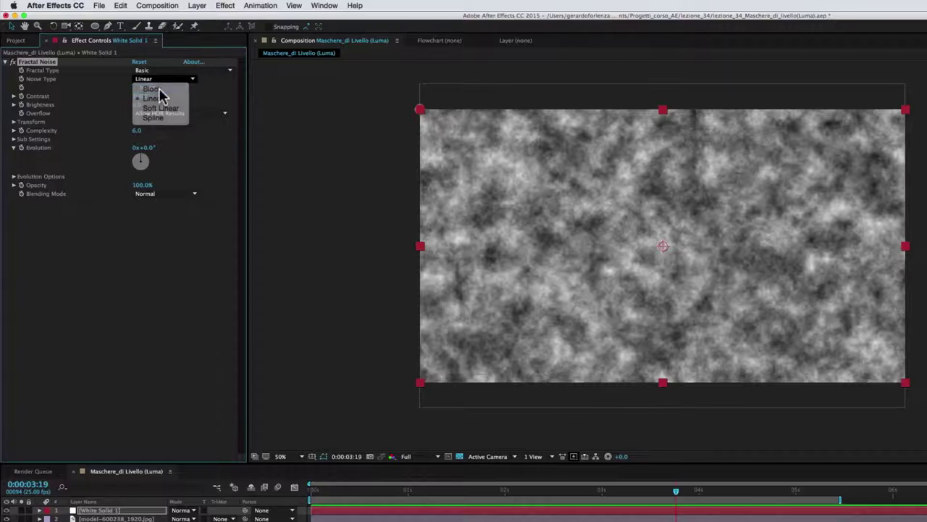
click(154, 85)
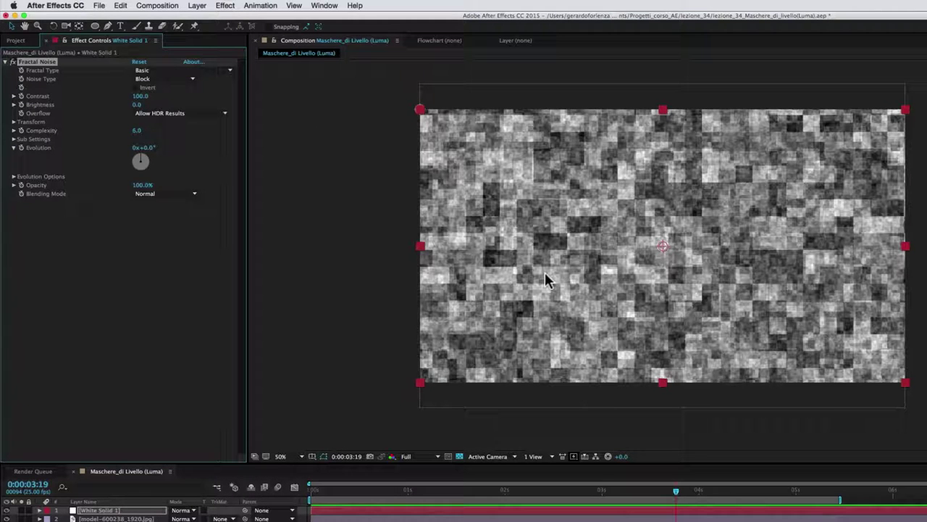
click(178, 79)
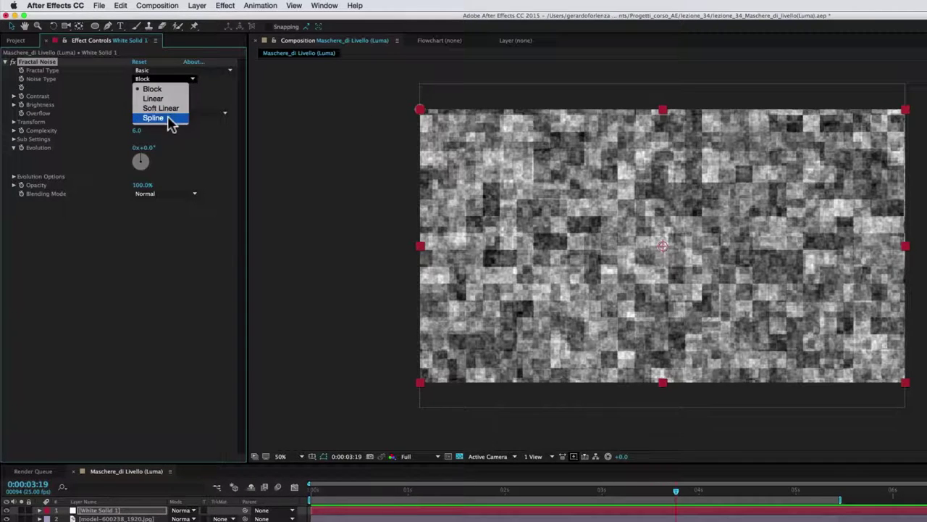
click(172, 121)
click(182, 79)
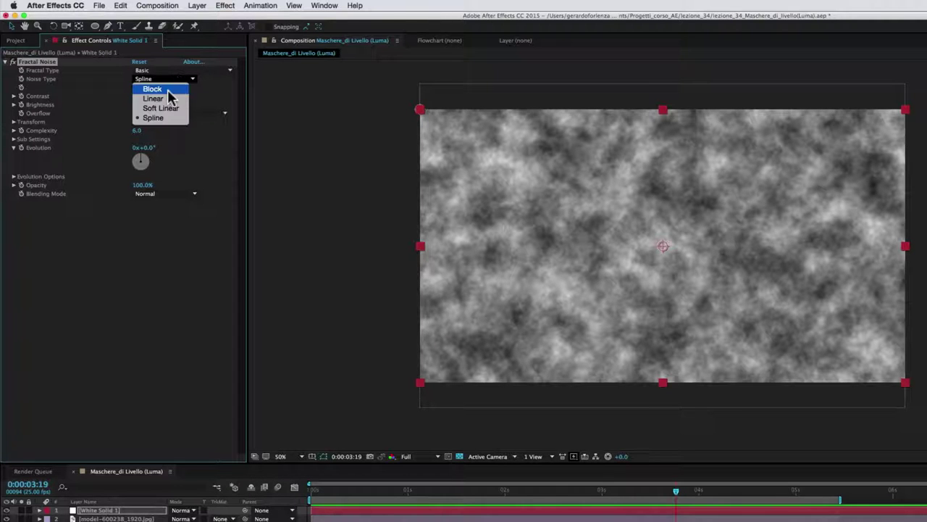
click(154, 89)
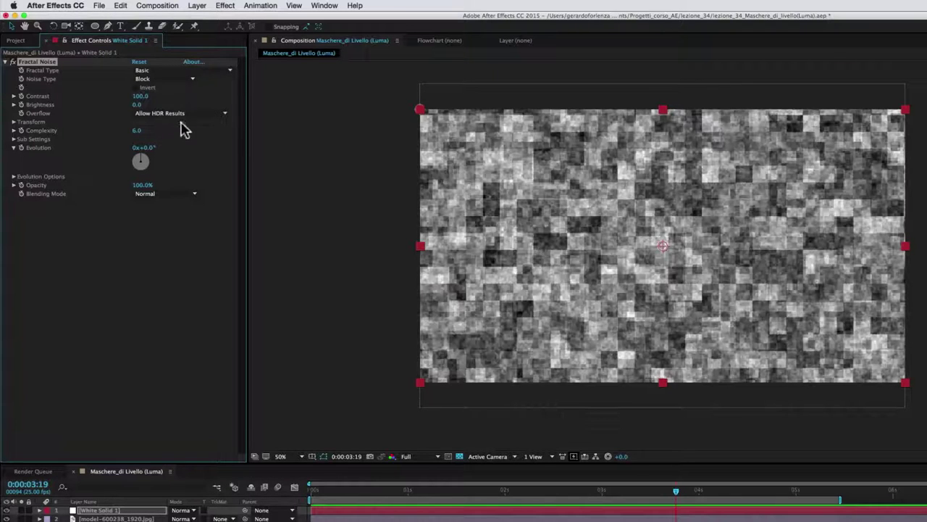
click(136, 87)
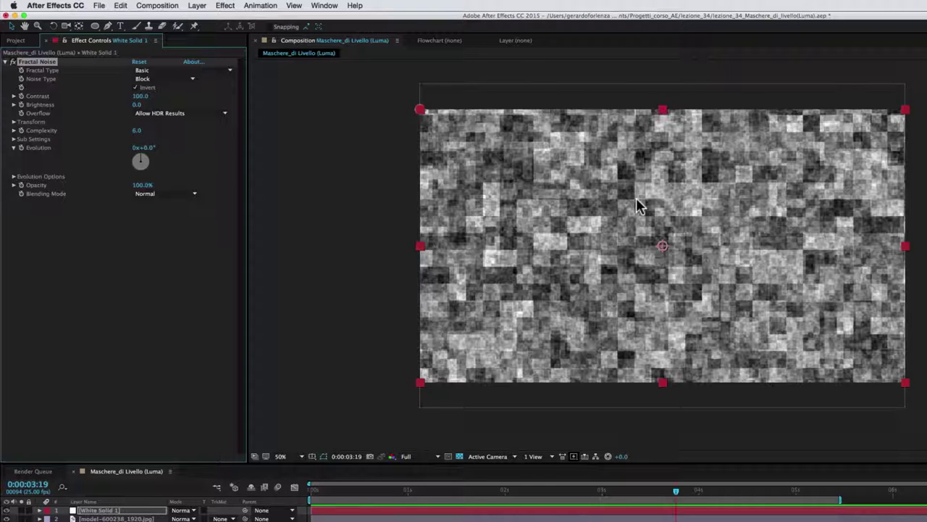
click(135, 86)
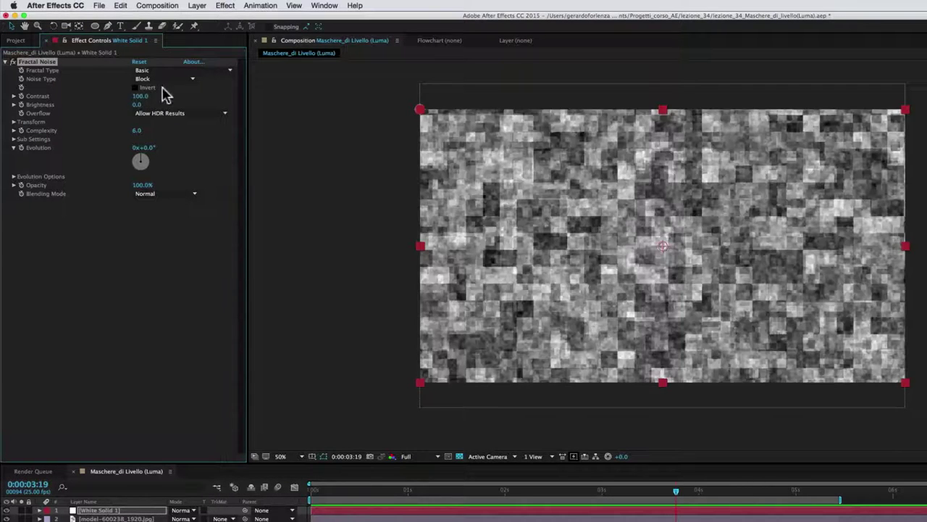
- Raise Fractal Noise Contrast to 325.0 and set Brightness to 5.0
mouse_move(139, 98)
mouse_down()
mouse_move(257, 84)
mouse_move(194, 95)
mouse_move(313, 91)
mouse_move(214, 96)
mouse_up()
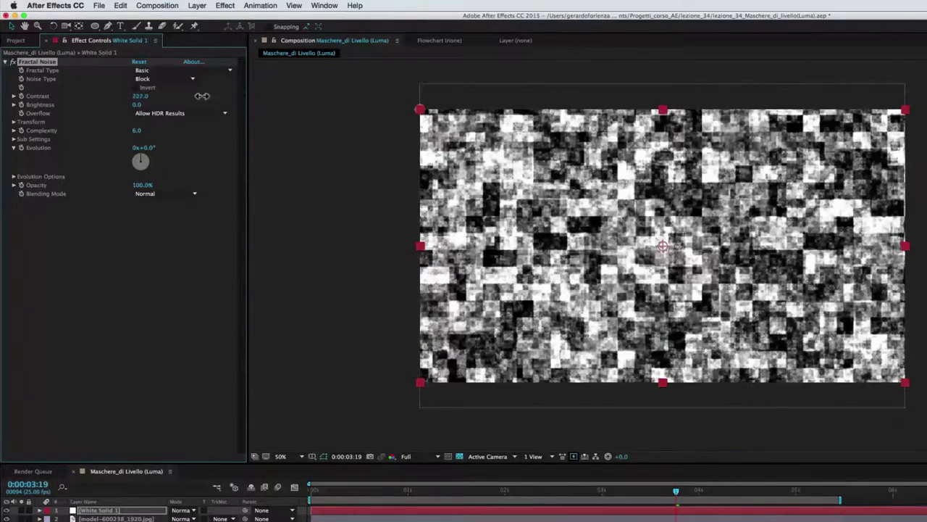
drag(227, 96, 247, 93)
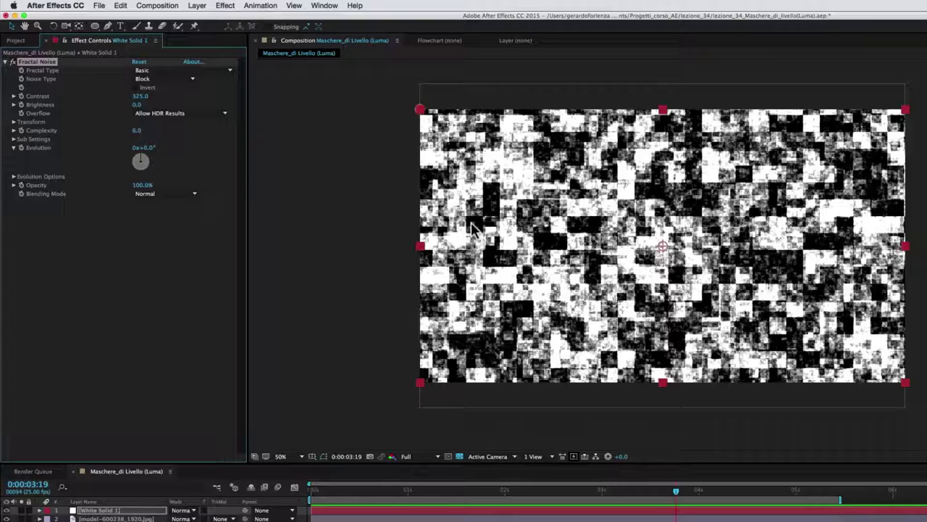
mouse_move(137, 106)
mouse_down()
mouse_move(71, 113)
mouse_move(83, 112)
mouse_up()
mouse_move(109, 110)
mouse_down()
mouse_move(235, 111)
mouse_move(142, 113)
mouse_up()
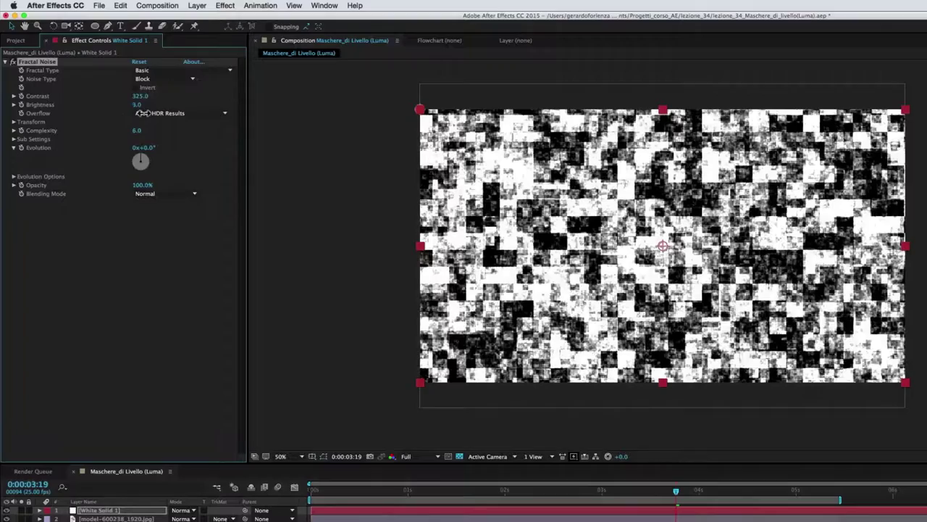
drag(142, 113, 53, 121)
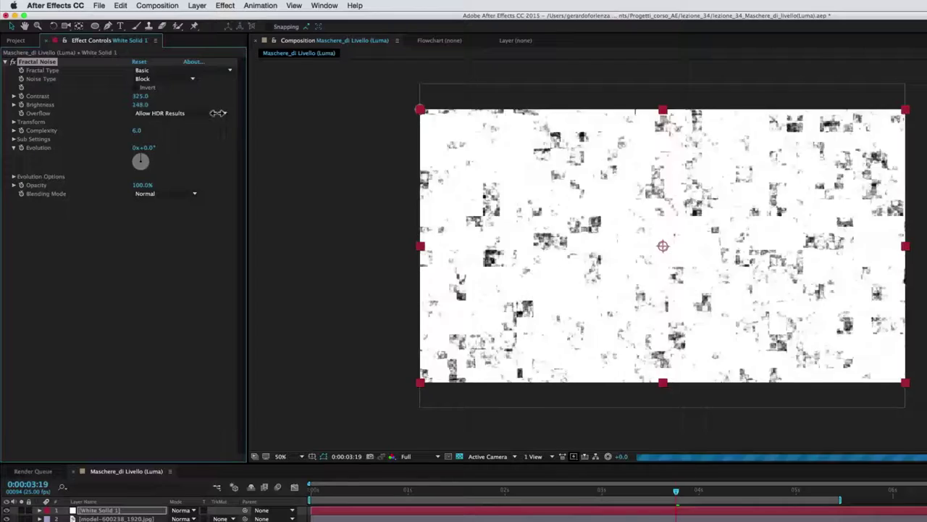
drag(159, 113, 72, 145)
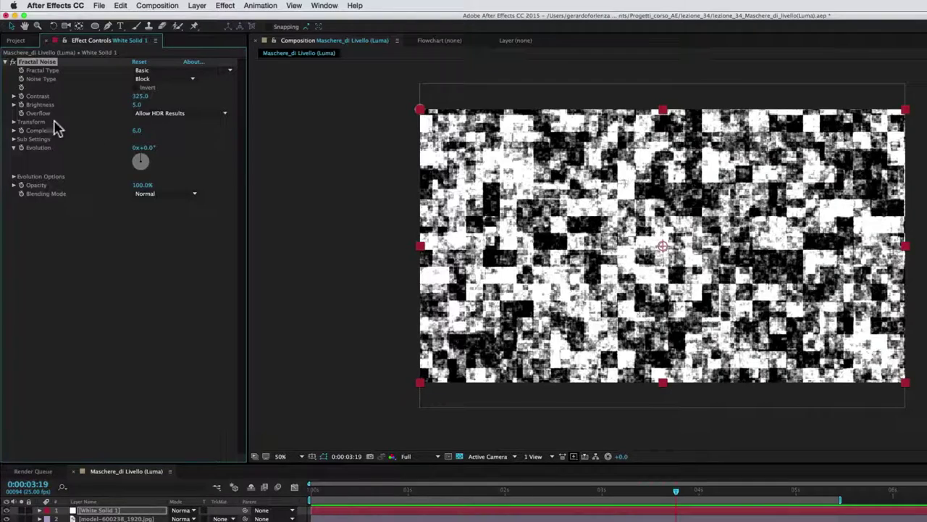
- Rotate the Fractal Noise to 29° and enlarge its scale to 1155.5
click(15, 122)
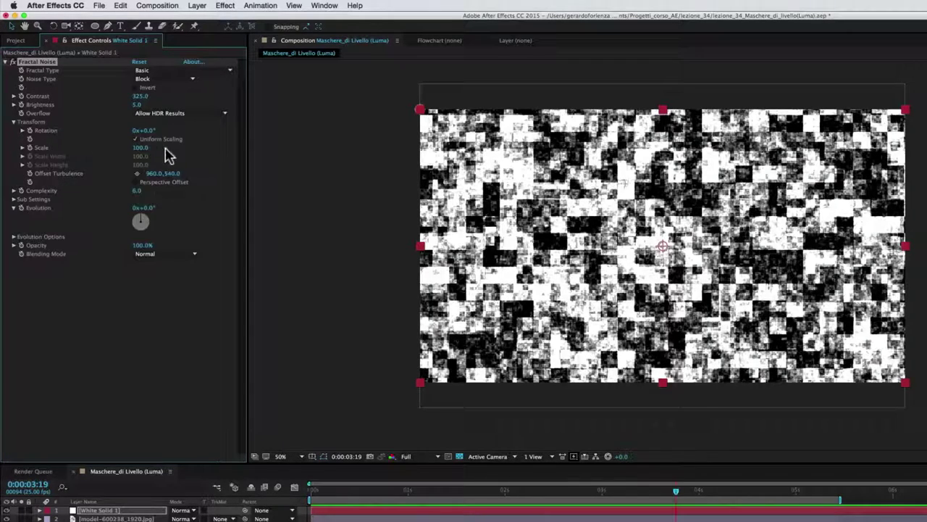
mouse_move(145, 130)
mouse_down()
mouse_move(167, 128)
mouse_move(149, 131)
mouse_up()
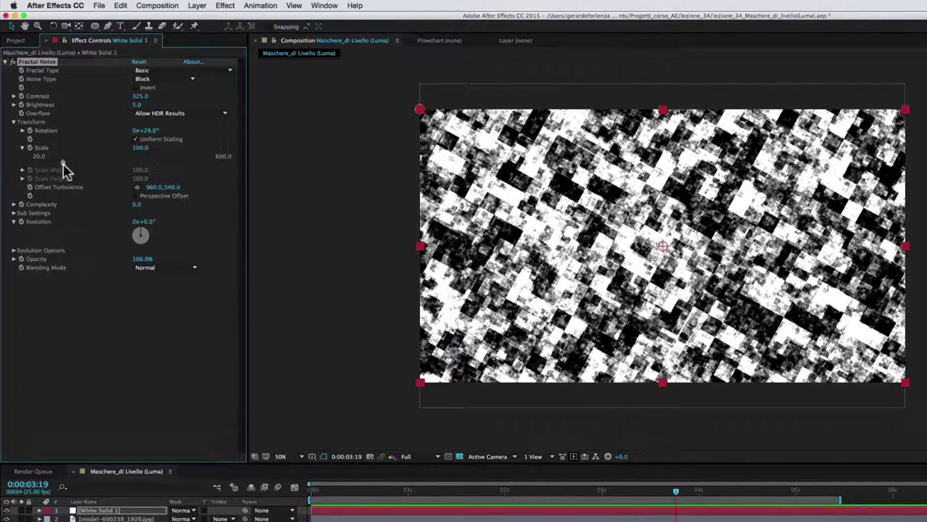
drag(65, 166, 215, 166)
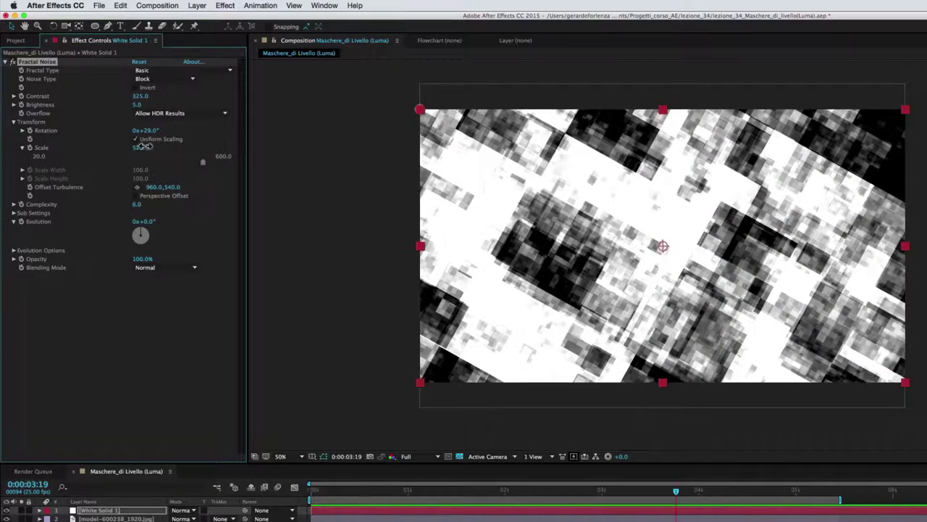
drag(144, 146, 304, 136)
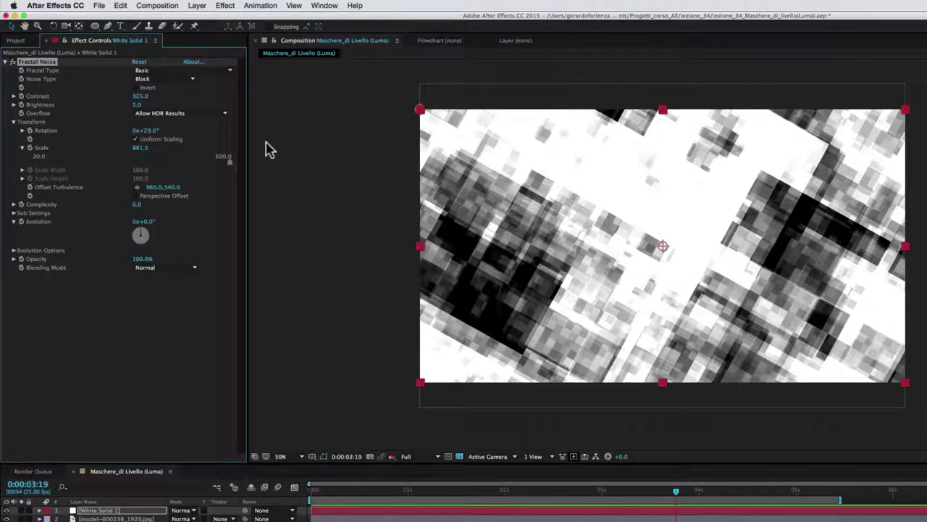
drag(142, 148, 265, 138)
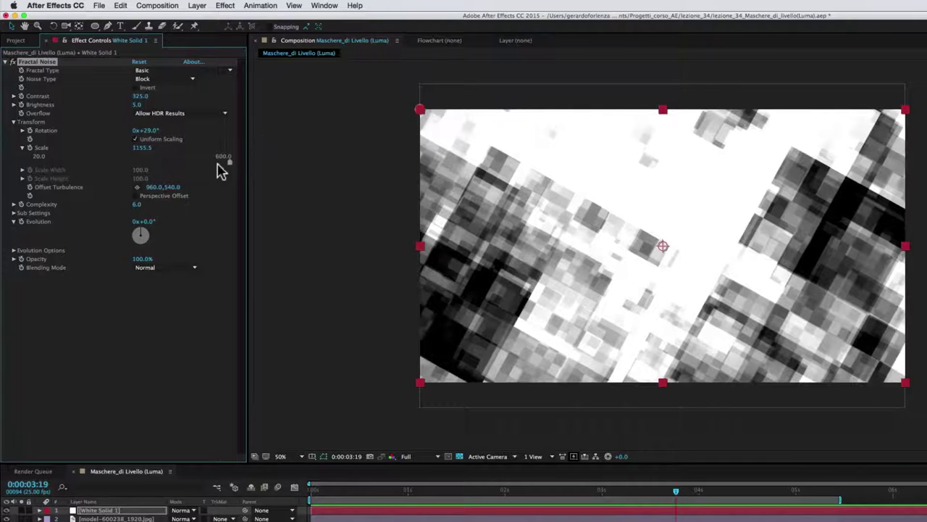
- Shift the noise offset to 887,533 and drop complexity to 1.0
drag(163, 187, 165, 187)
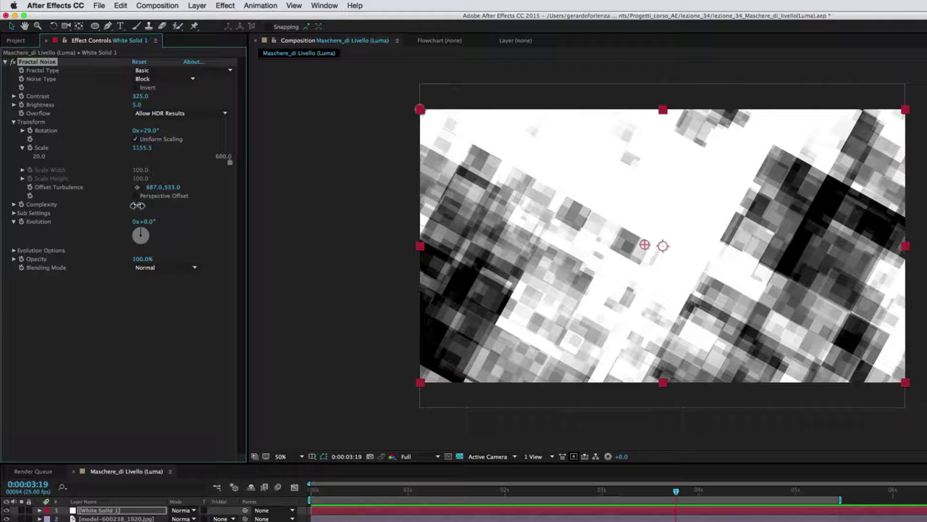
drag(137, 205, 9, 243)
drag(138, 210, 51, 208)
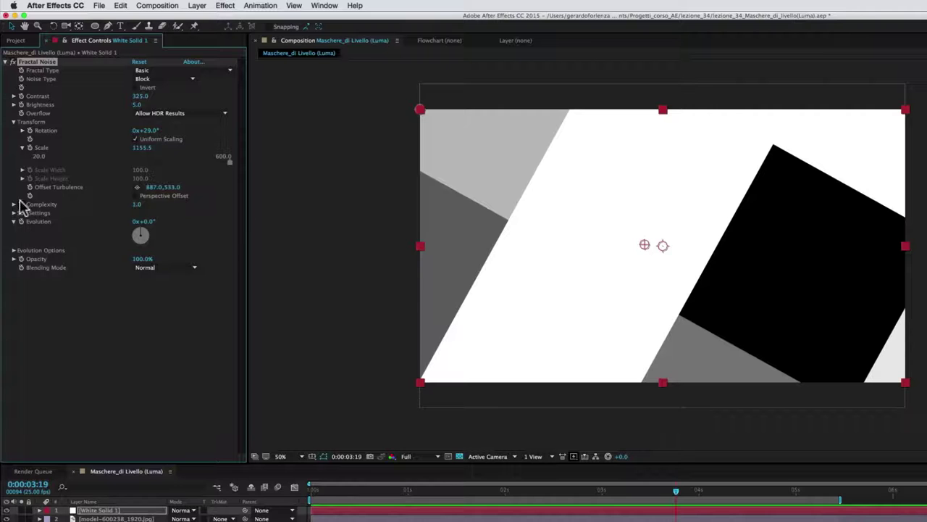
- Raise complexity to 4.0, set Sub Influence 83.5 and Sub Scaling 58.6, and turn Evolution
mouse_move(138, 211)
mouse_down()
mouse_move(261, 207)
mouse_move(367, 223)
mouse_move(274, 230)
mouse_up()
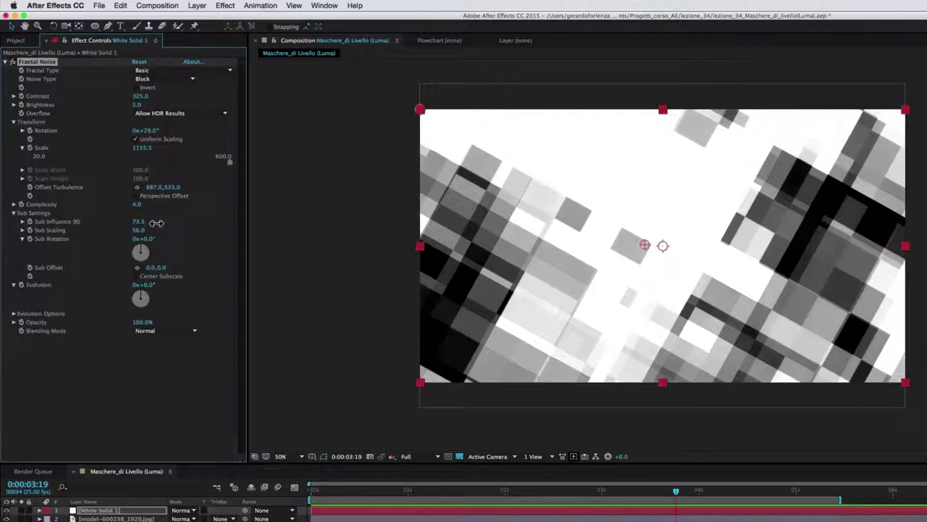
drag(179, 221, 218, 221)
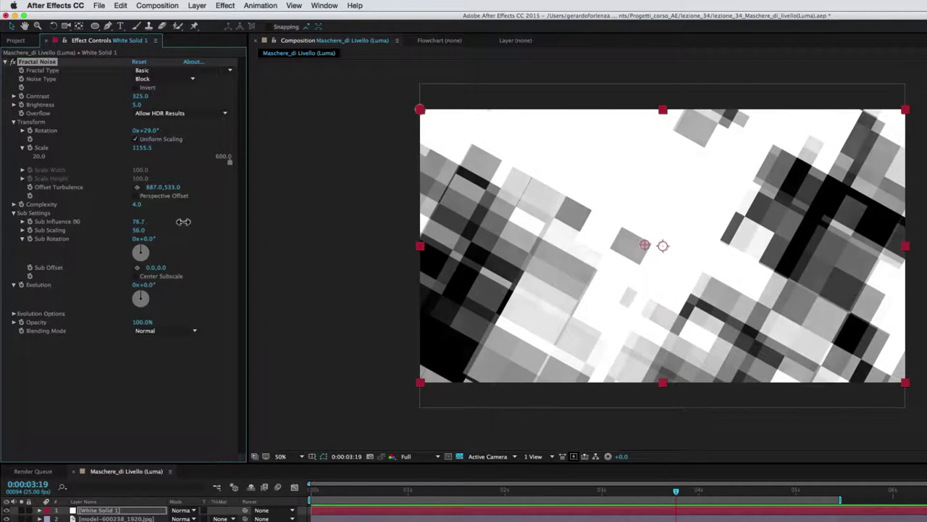
drag(137, 229, 160, 229)
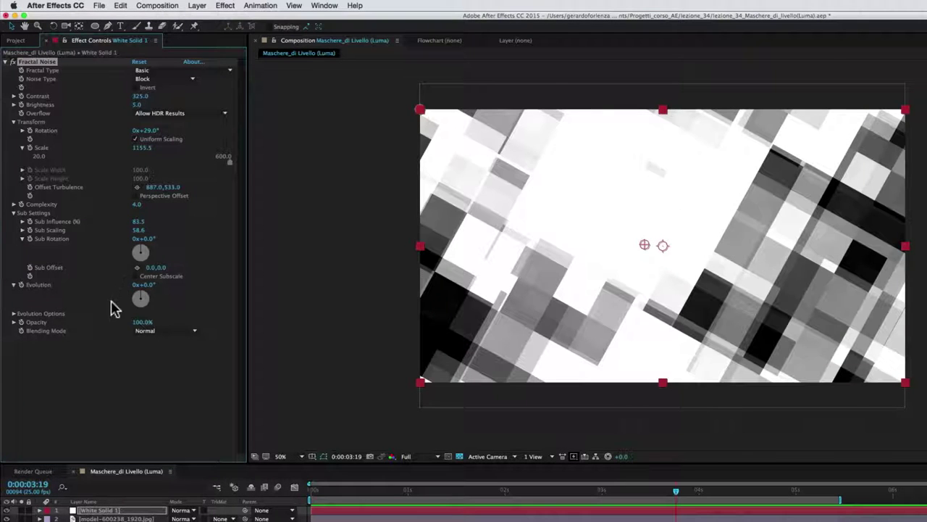
mouse_move(140, 304)
mouse_down()
mouse_move(142, 323)
mouse_move(123, 315)
mouse_move(142, 297)
mouse_up()
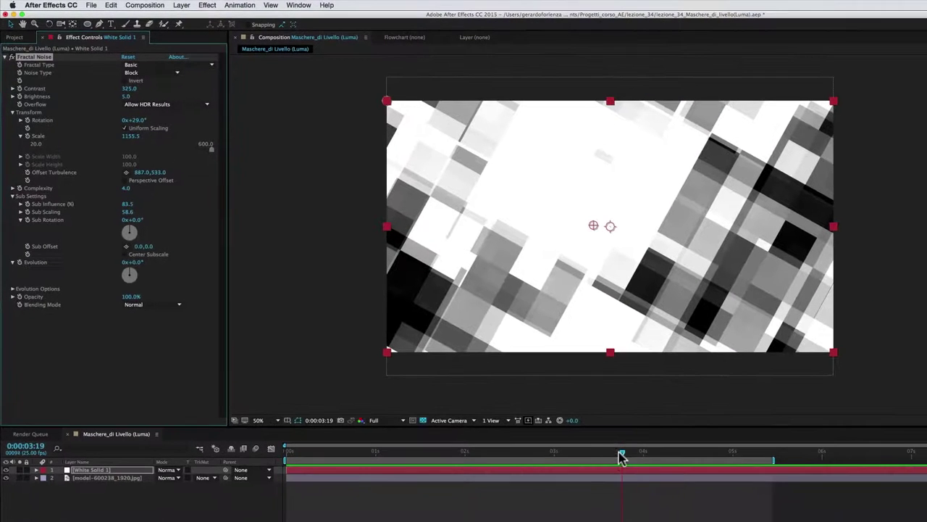
- Scrub the timeline and test how Evolution changes the pattern, then reset Evolution to 0
drag(675, 490, 572, 497)
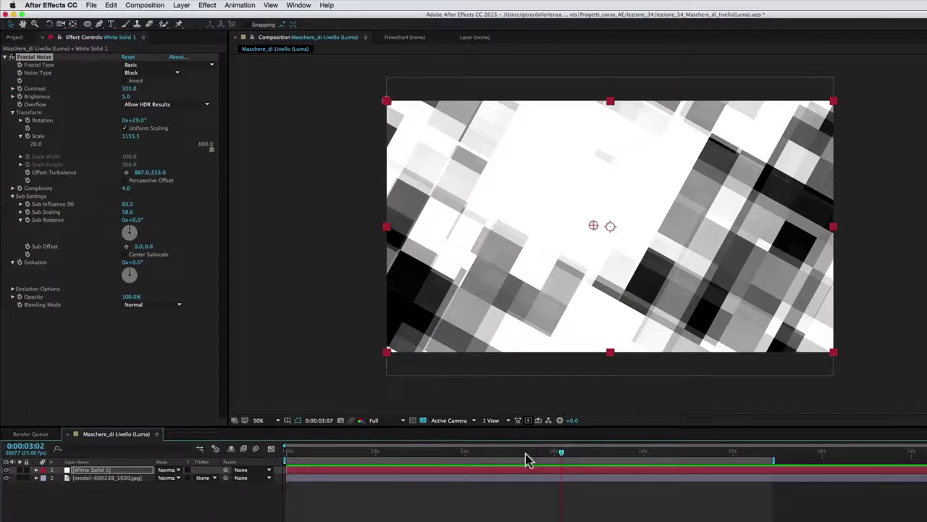
drag(349, 463, 504, 458)
drag(652, 461, 440, 466)
drag(335, 468, 602, 465)
mouse_move(409, 466)
mouse_down()
mouse_move(588, 465)
mouse_move(581, 468)
mouse_up()
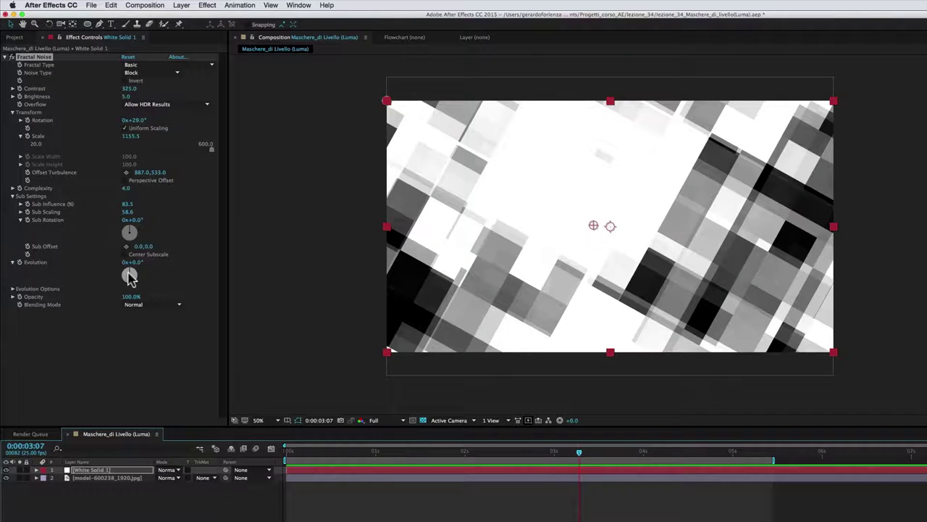
mouse_move(131, 279)
mouse_down()
mouse_move(112, 281)
mouse_move(138, 291)
mouse_move(138, 275)
mouse_up()
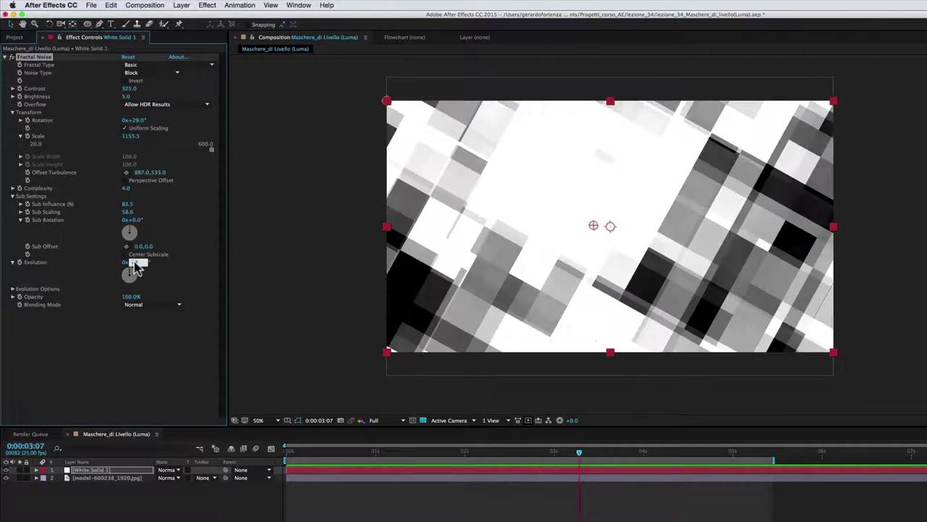
click(139, 335)
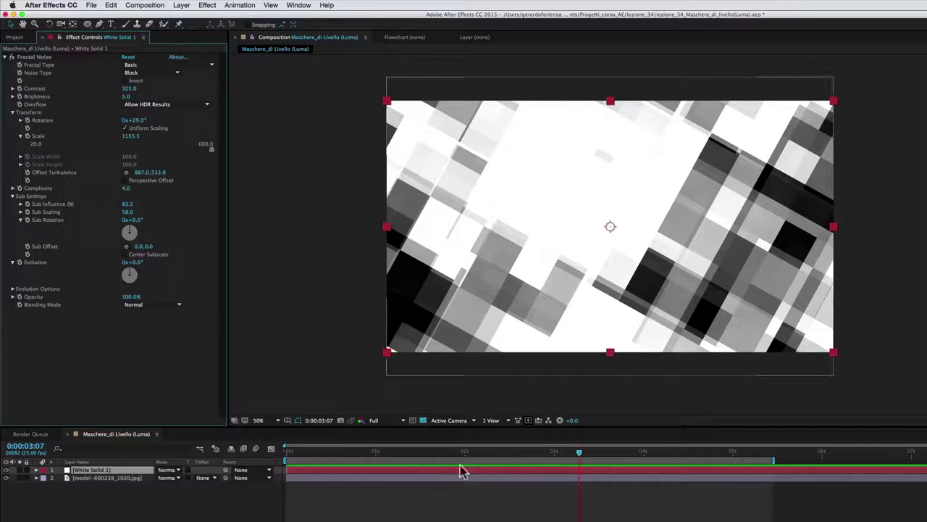
click(397, 450)
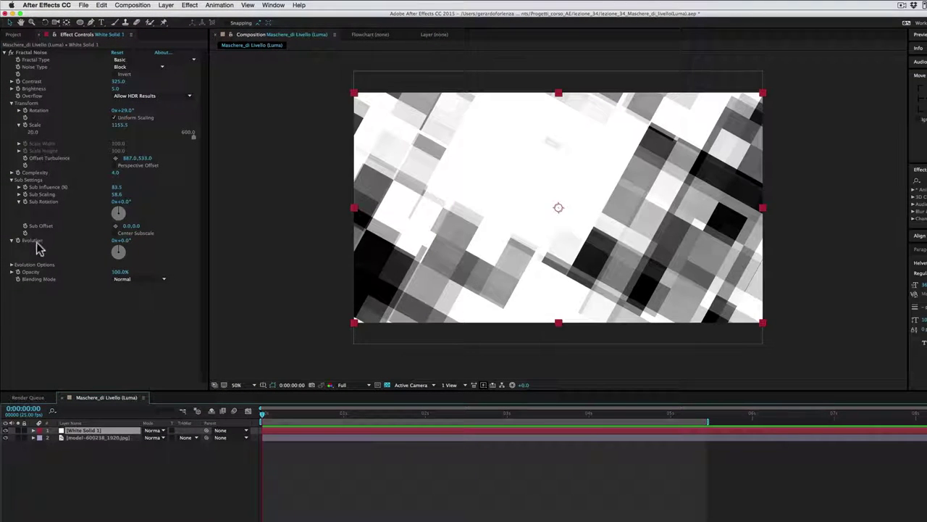
- Keyframe Evolution from 0 at the start to 5 revolutions near the composition end
right_click(32, 244)
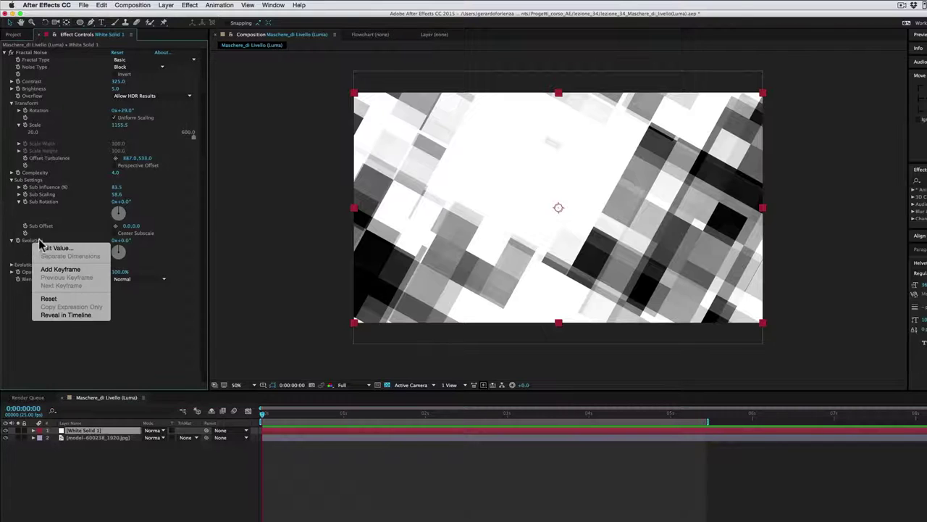
click(55, 316)
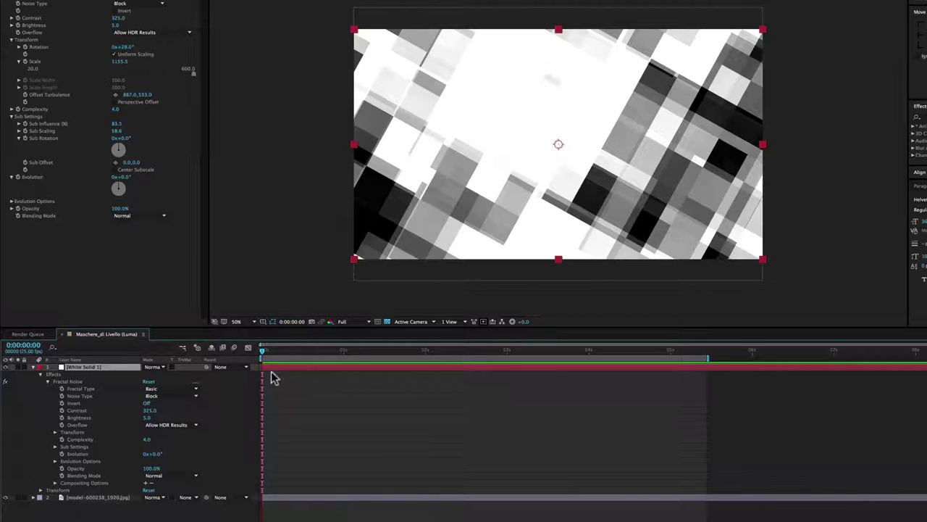
click(84, 453)
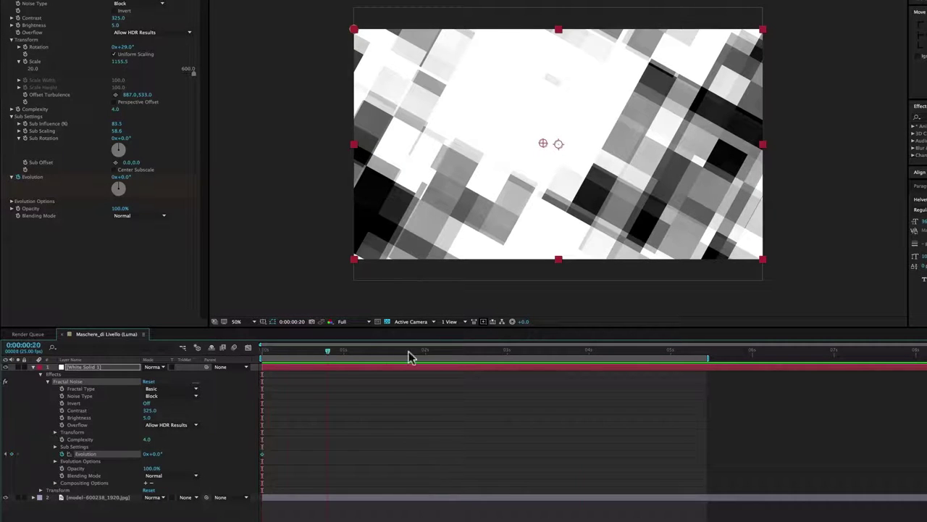
drag(728, 361, 890, 360)
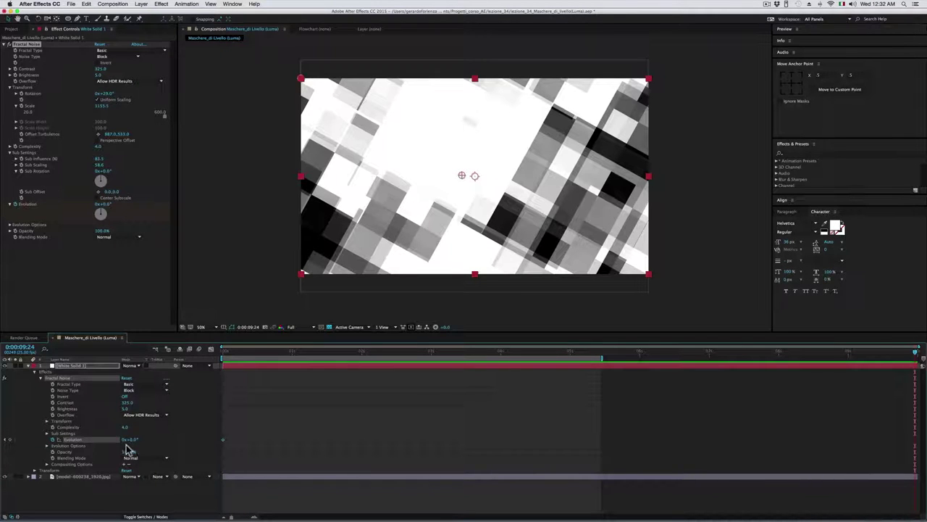
drag(124, 440, 124, 440)
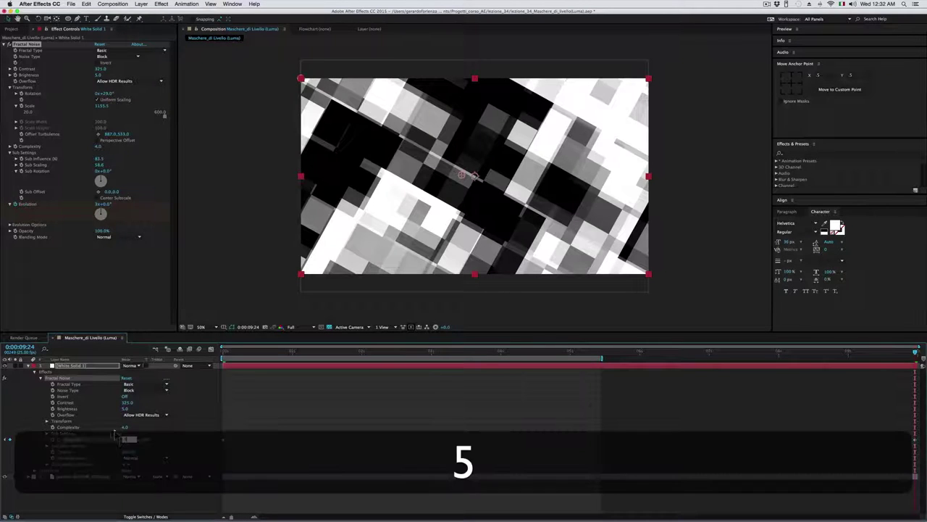
drag(123, 440, 114, 430)
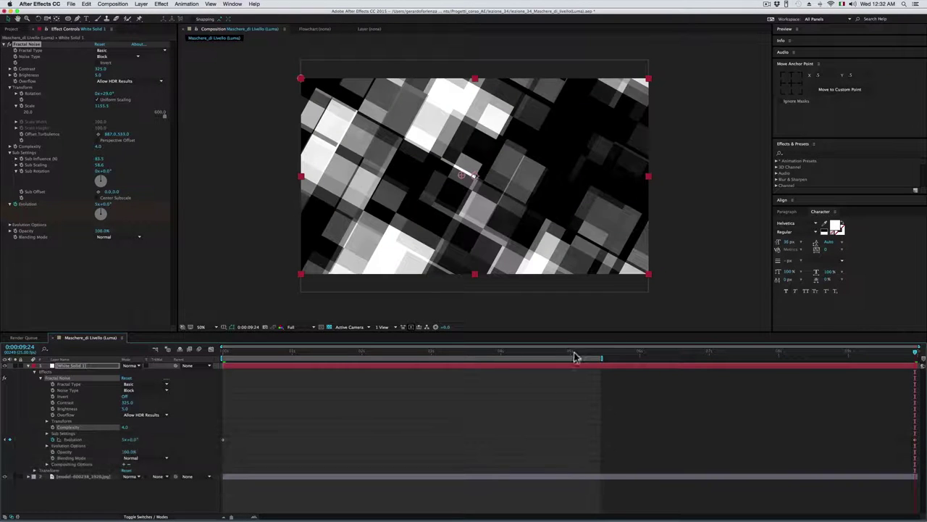
- Preview the animated noise, then stop and return to the composition start
key(space)
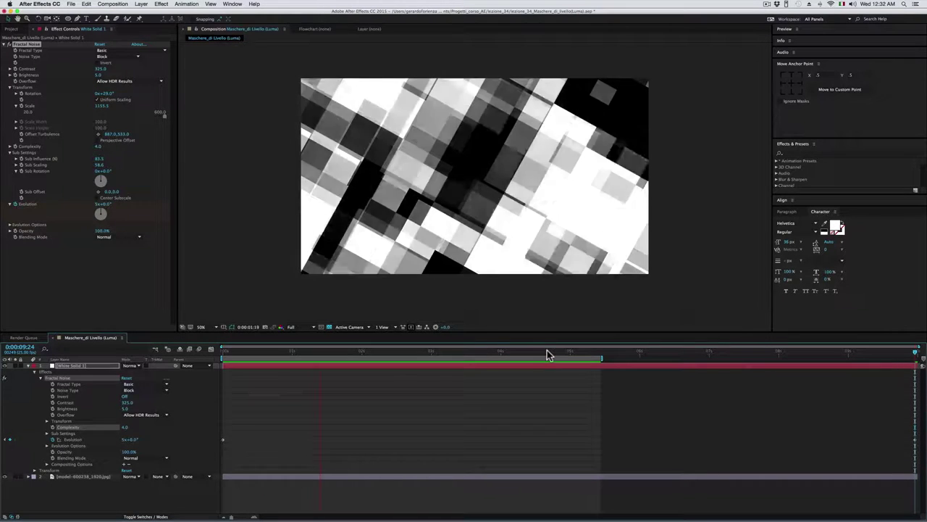
click(495, 353)
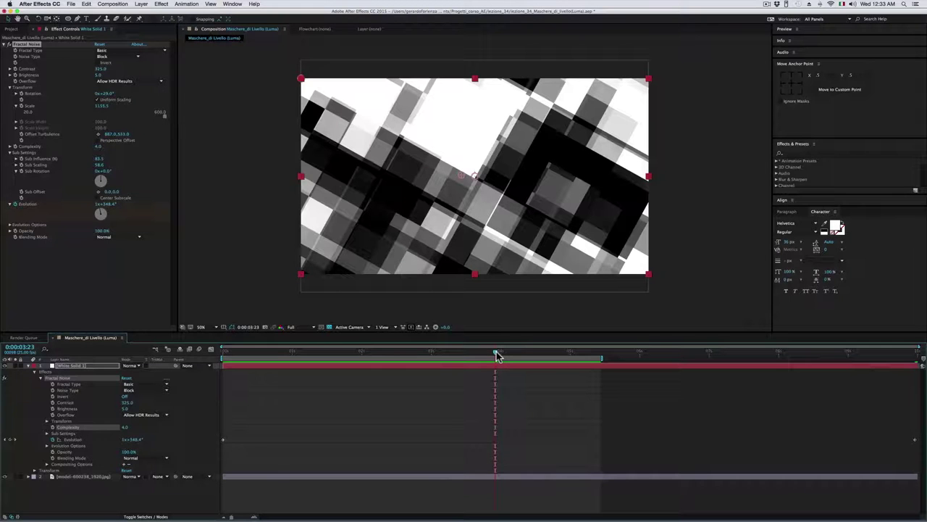
drag(491, 353, 212, 360)
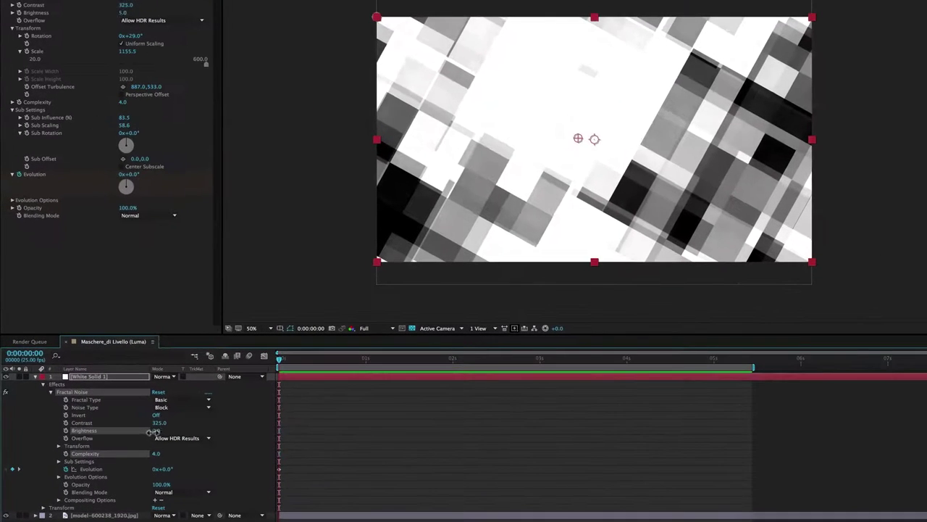
- Animate noise brightness up to 203 at 4 seconds, end the work area there, and preview
mouse_move(125, 409)
mouse_down()
mouse_move(110, 432)
mouse_move(57, 432)
mouse_up()
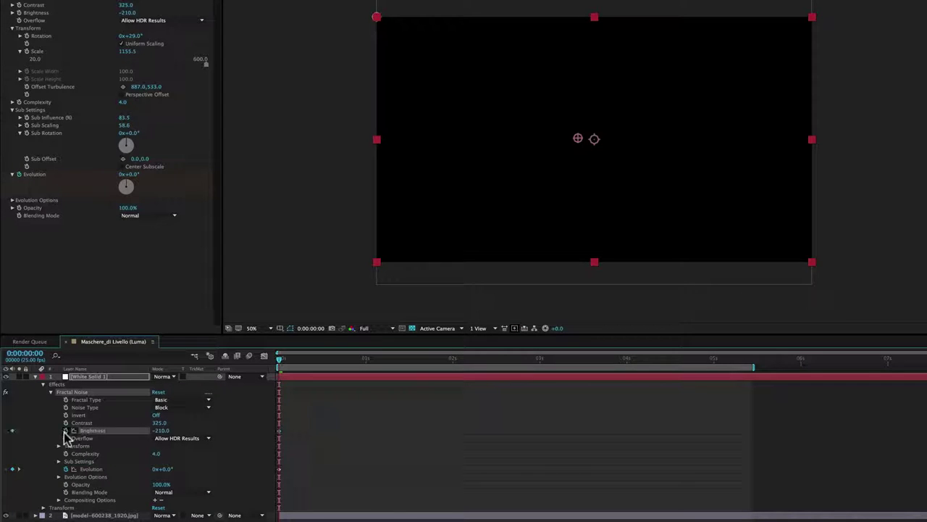
drag(279, 359, 515, 362)
drag(630, 361, 626, 362)
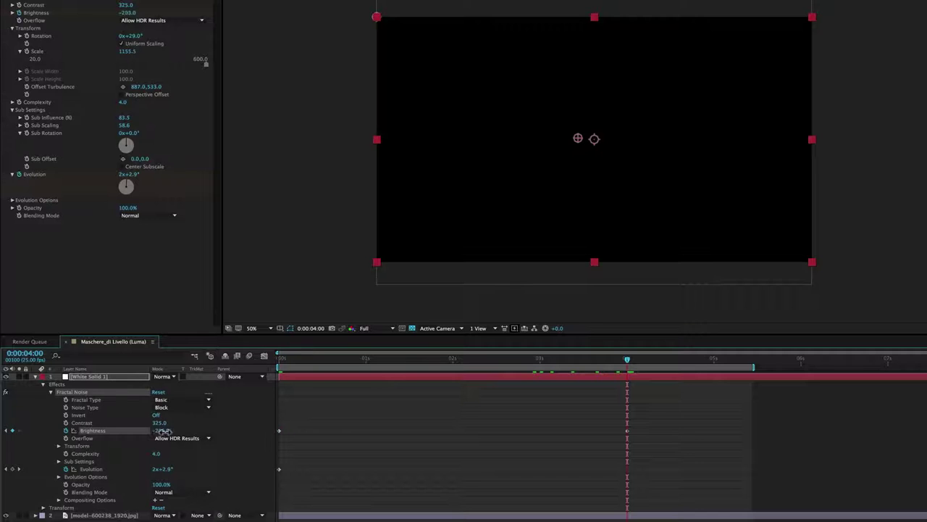
drag(183, 432, 344, 435)
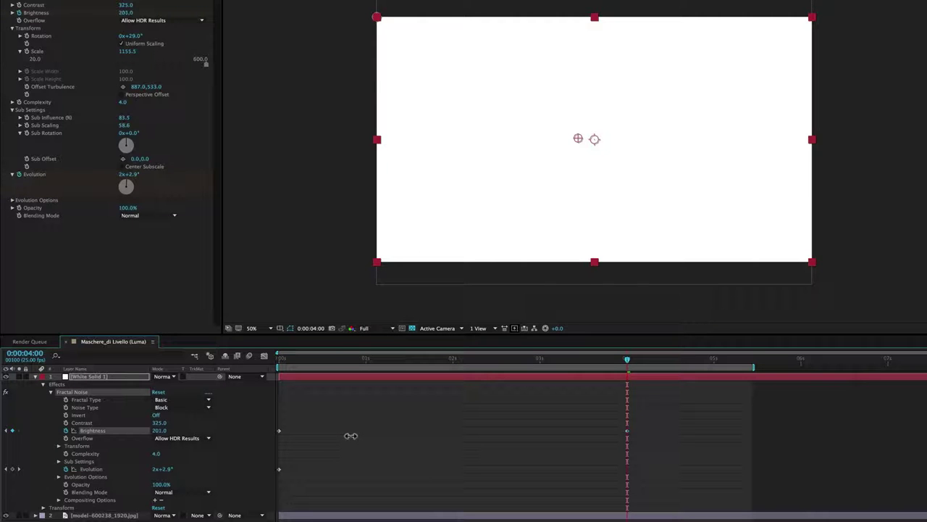
drag(754, 368, 662, 371)
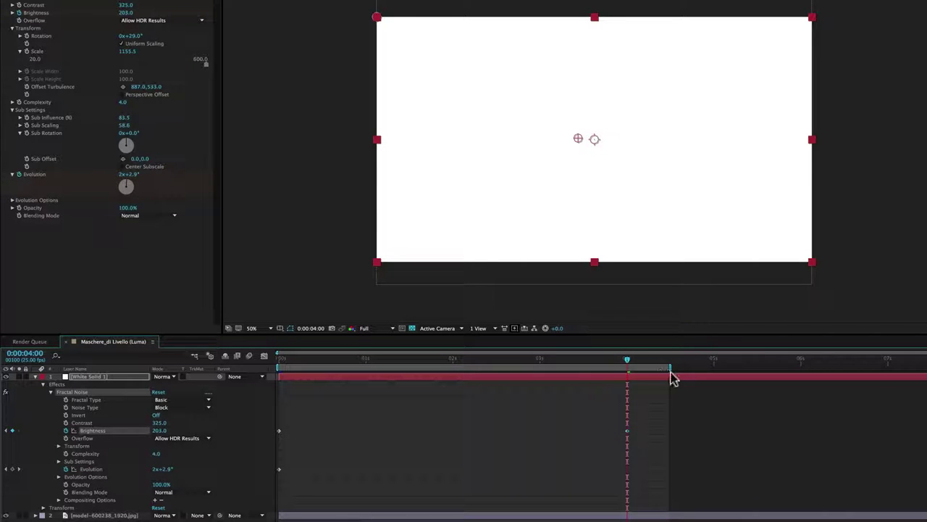
key(space)
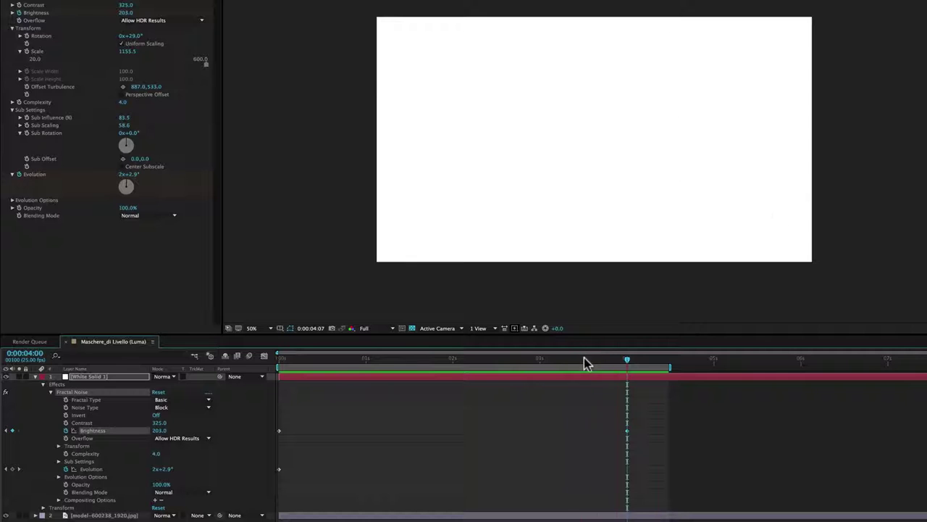
- Set the model photo layer's track matte to Luma Matte 'White Solid 1'
click(606, 358)
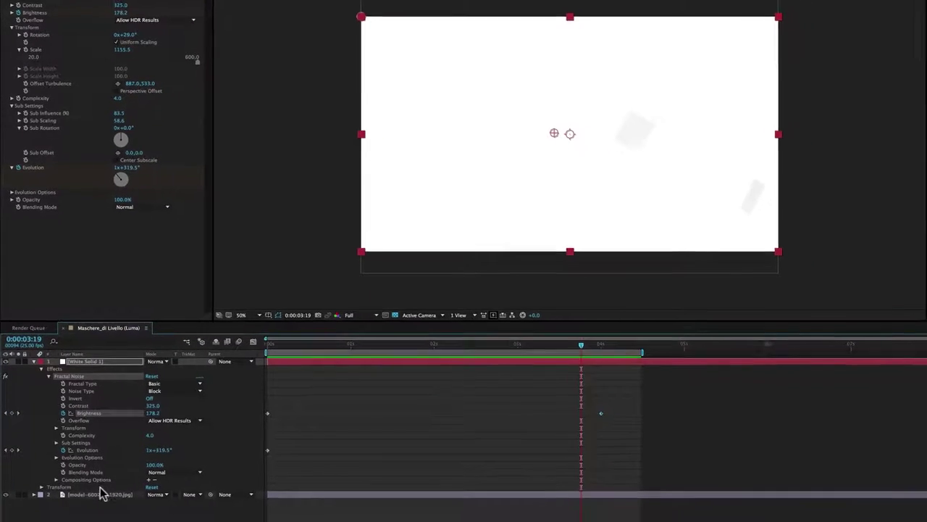
click(98, 470)
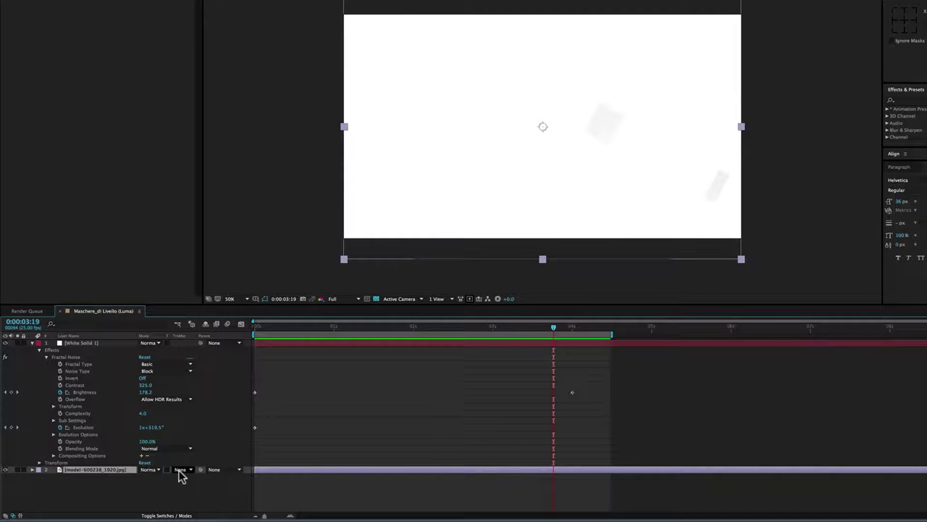
click(179, 471)
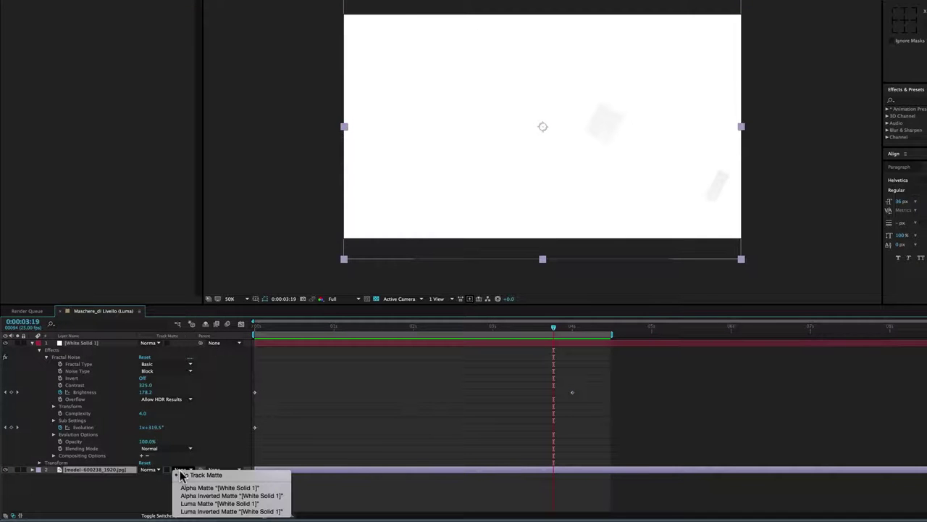
click(197, 505)
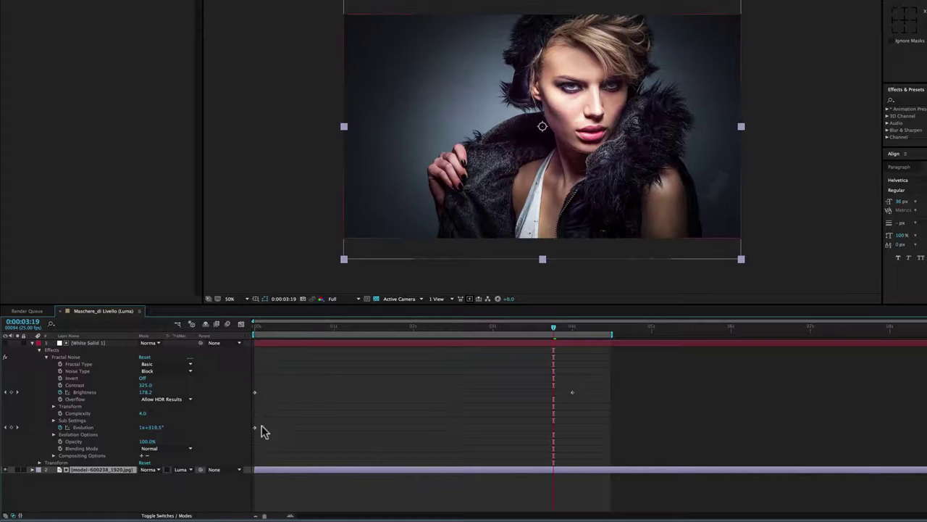
- Preview the reveal from the start and stop near 0:00:02:03 to inspect the matte
drag(346, 326, 239, 337)
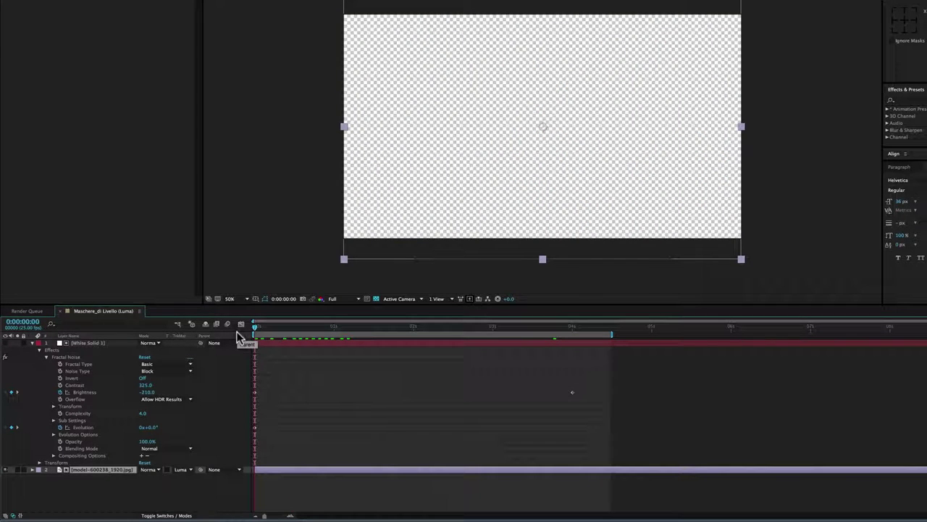
key(space)
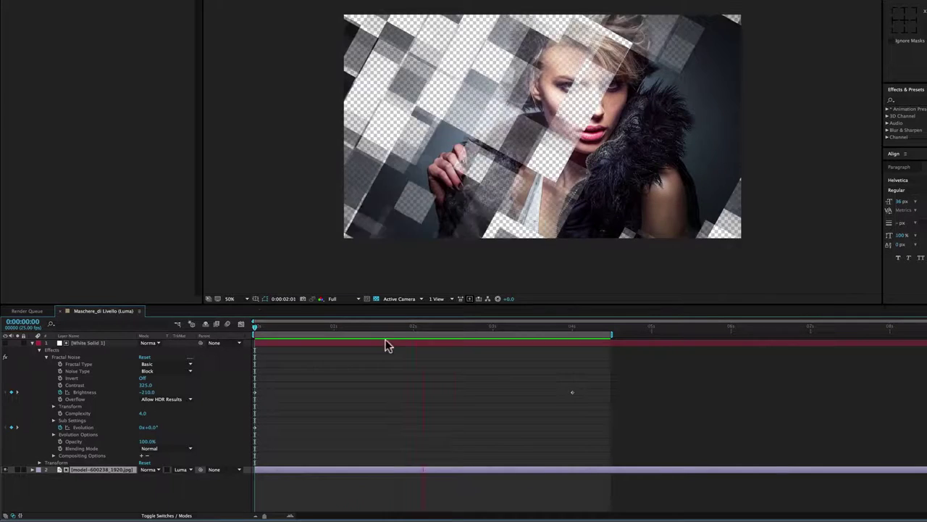
click(431, 330)
drag(430, 328, 423, 330)
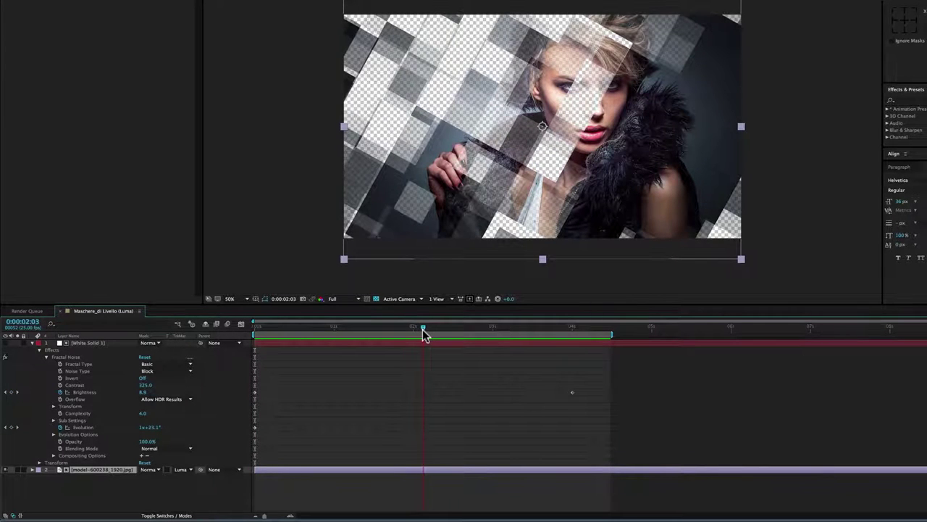
- Duplicate White Solid 1 with Cmd+D and make the new top copy visible
click(34, 343)
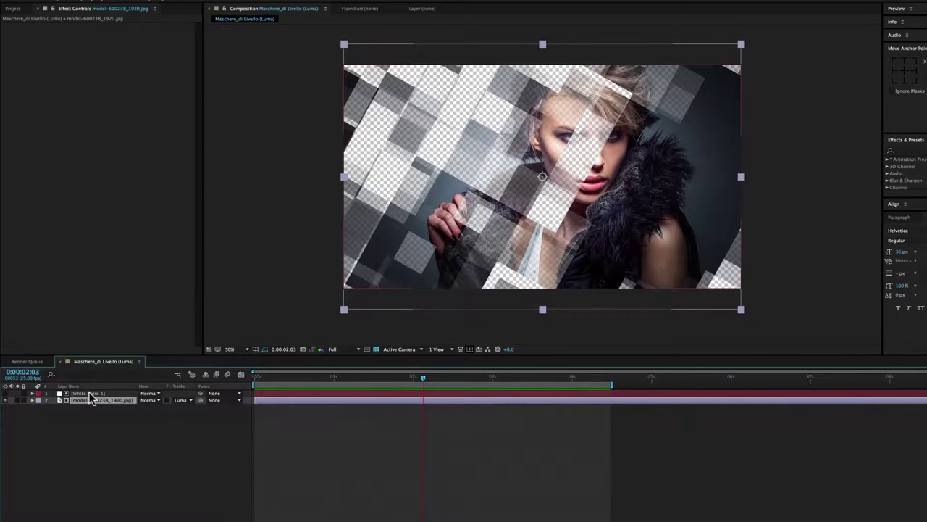
click(87, 395)
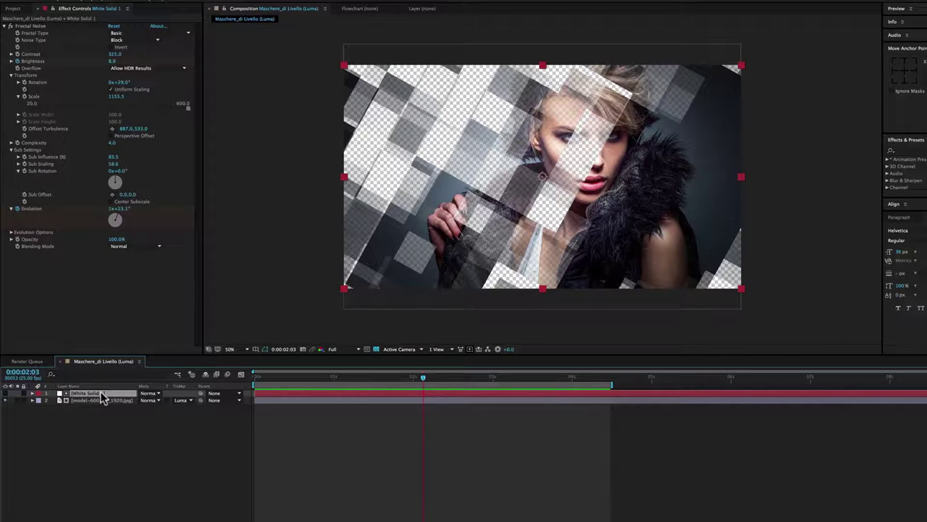
key(super)
key(super+d)
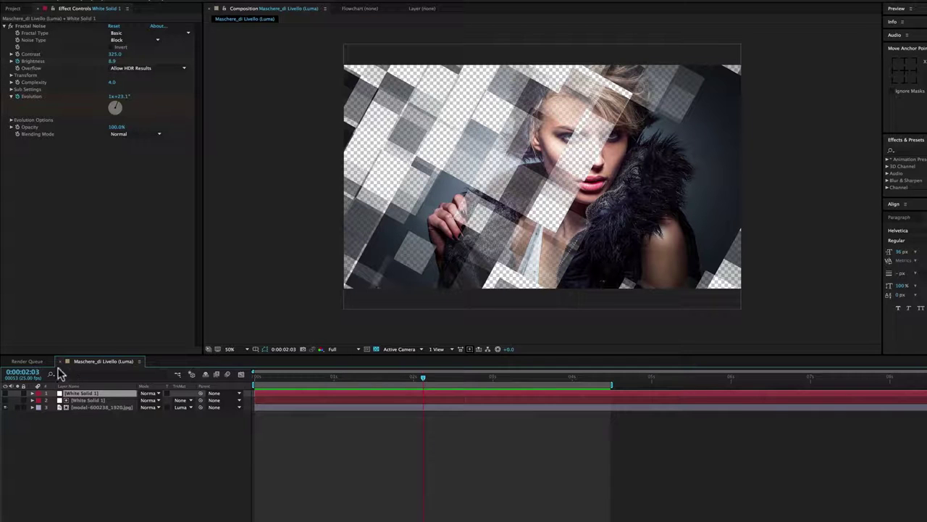
click(5, 393)
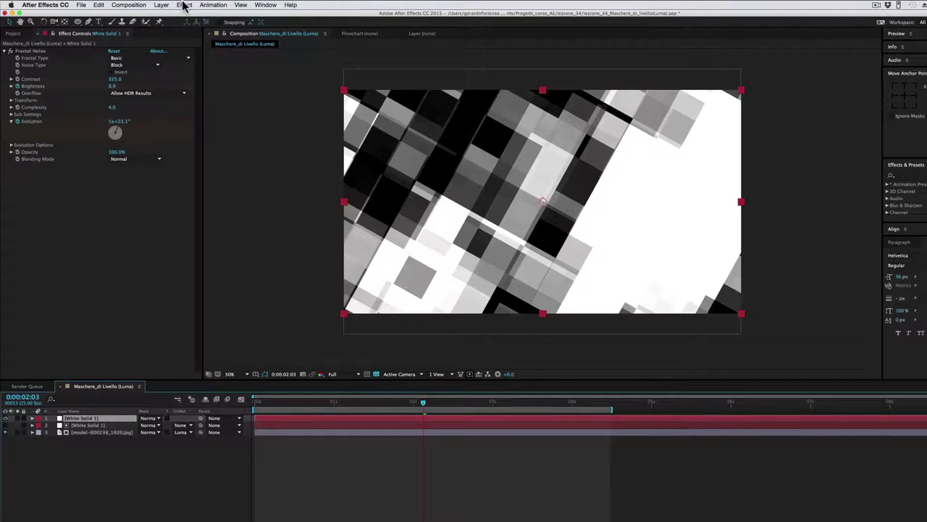
- Apply Stylize > Find Edges to the top White Solid 1 with Invert enabled
click(184, 5)
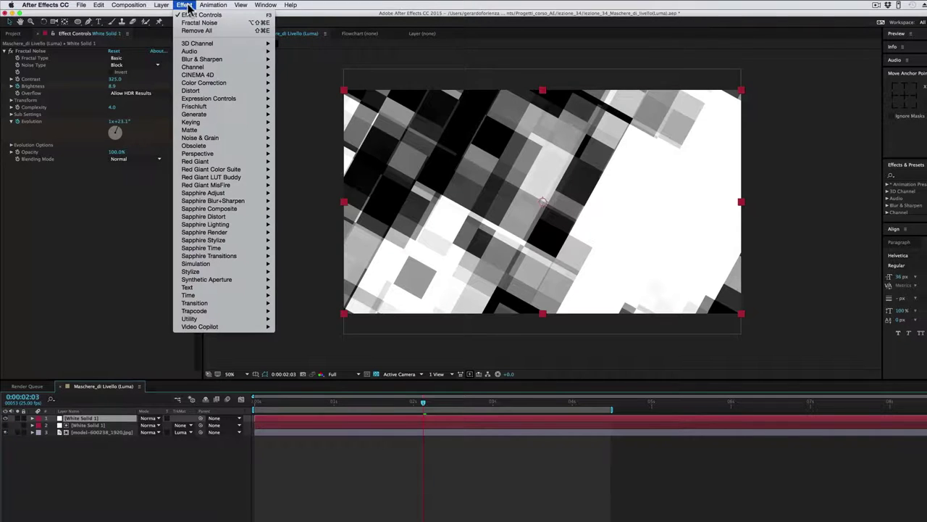
mouse_move(219, 274)
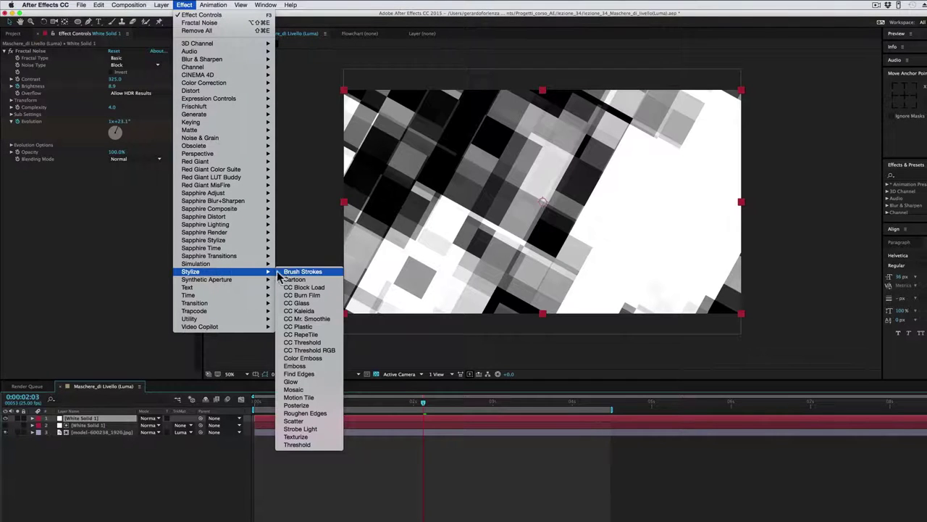
click(304, 377)
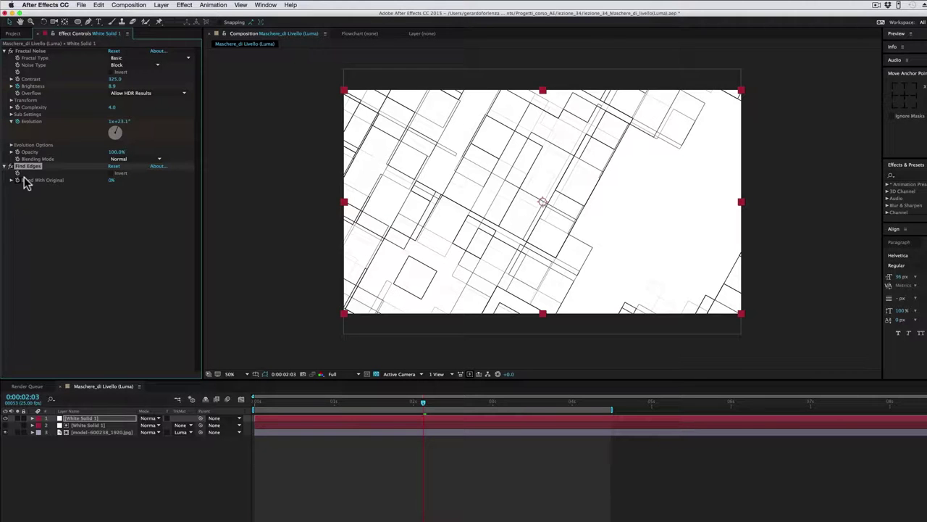
click(112, 174)
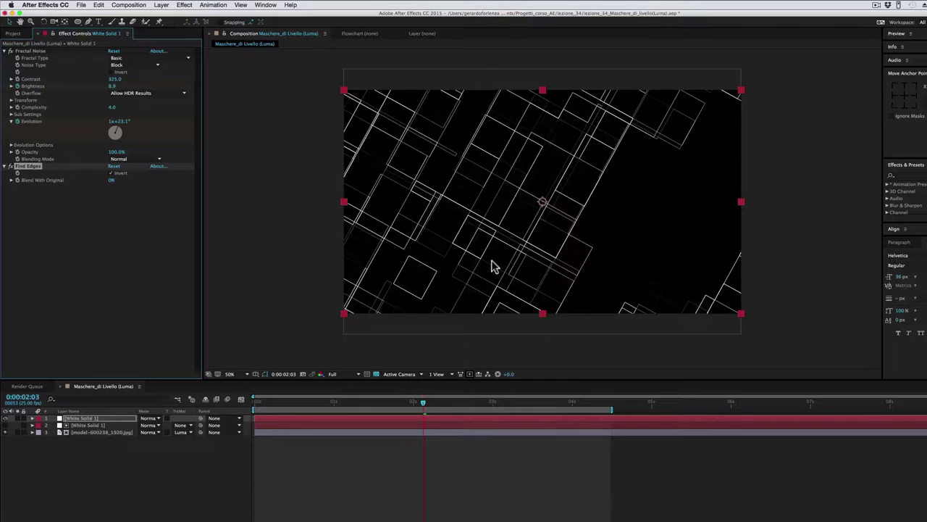
- Scrub back through the timeline to check the animated white block outlines
click(106, 420)
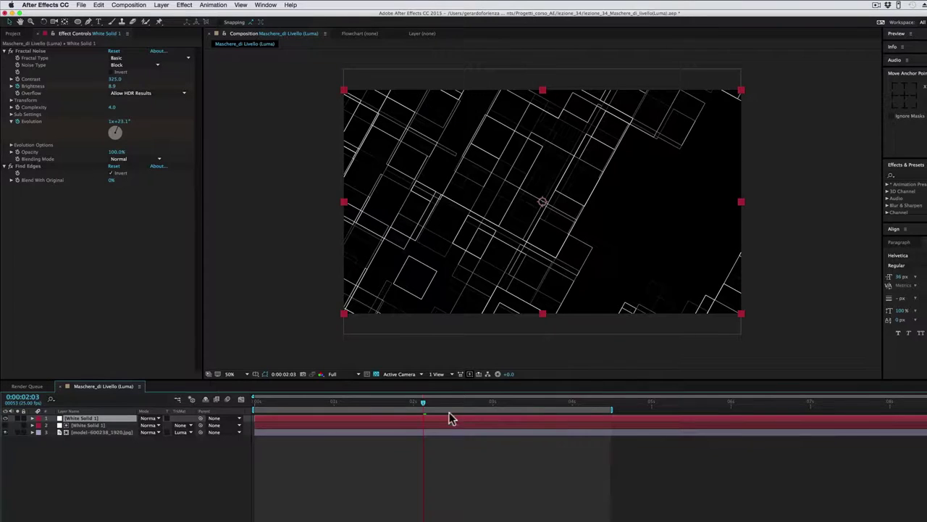
mouse_move(418, 405)
mouse_down()
mouse_move(324, 412)
mouse_move(487, 415)
mouse_move(437, 414)
mouse_up()
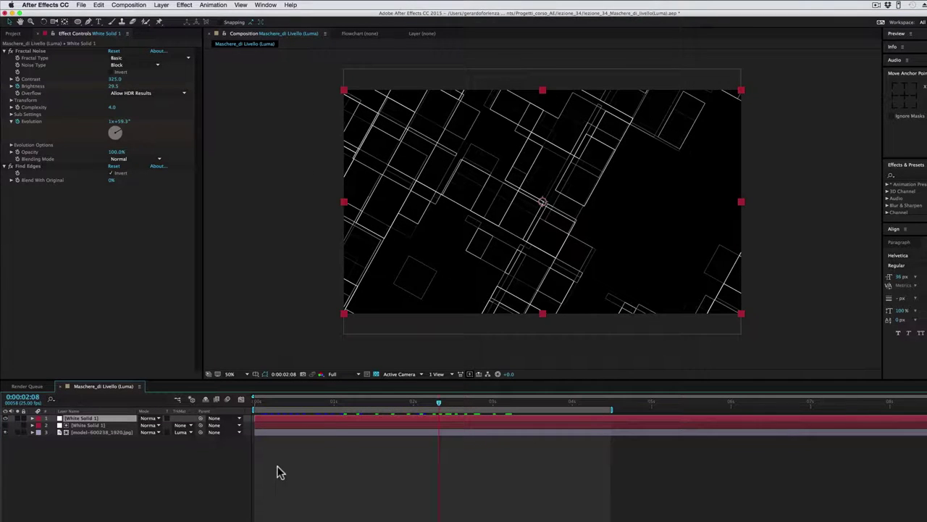
click(410, 459)
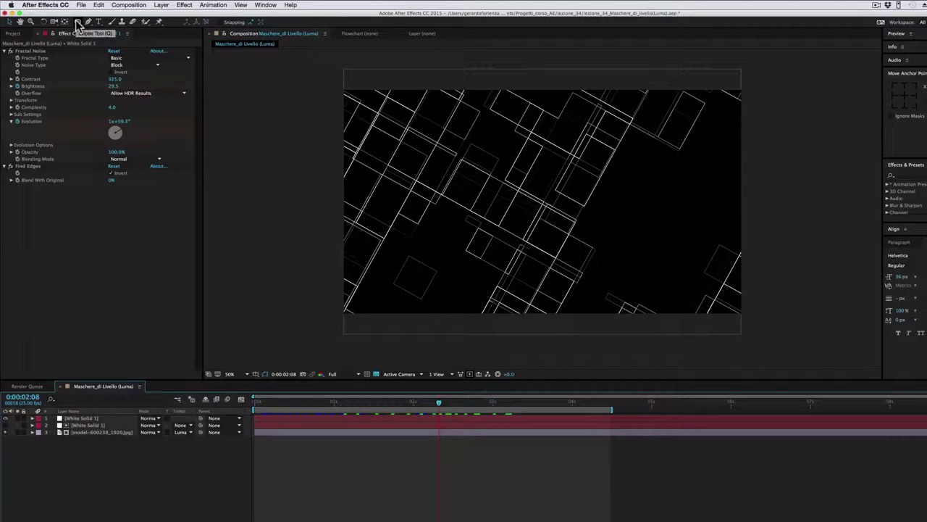
- Create Shape Layer 1 as a full-frame rectangle with a purple-blue fill
click(78, 23)
click(96, 22)
double_click(79, 23)
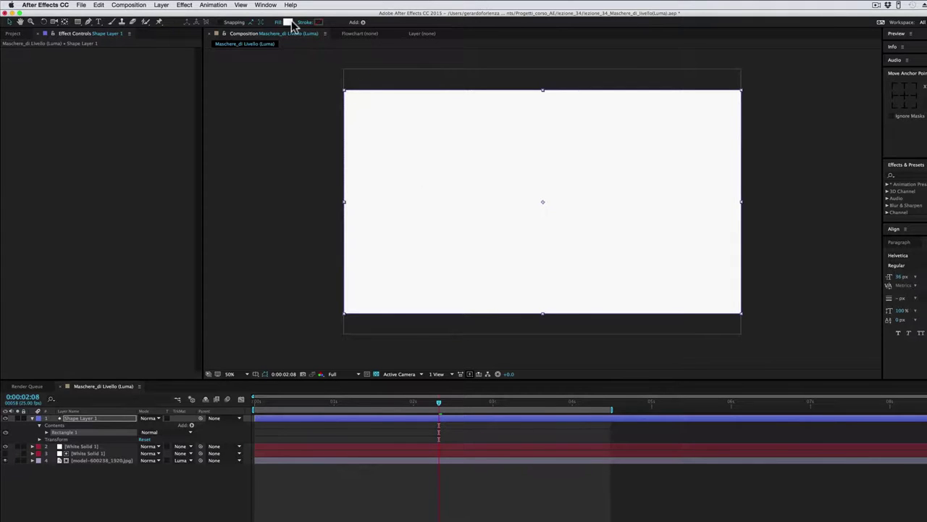
click(287, 23)
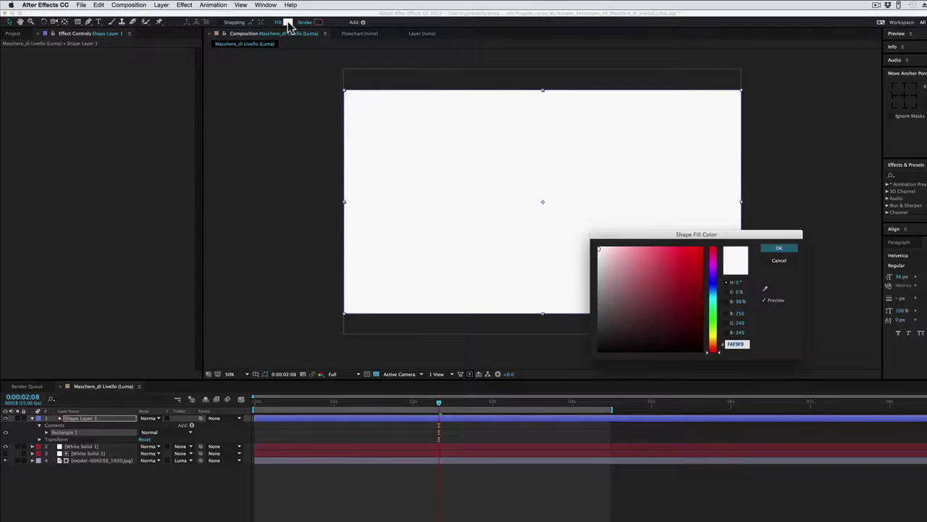
click(712, 291)
drag(697, 283, 678, 276)
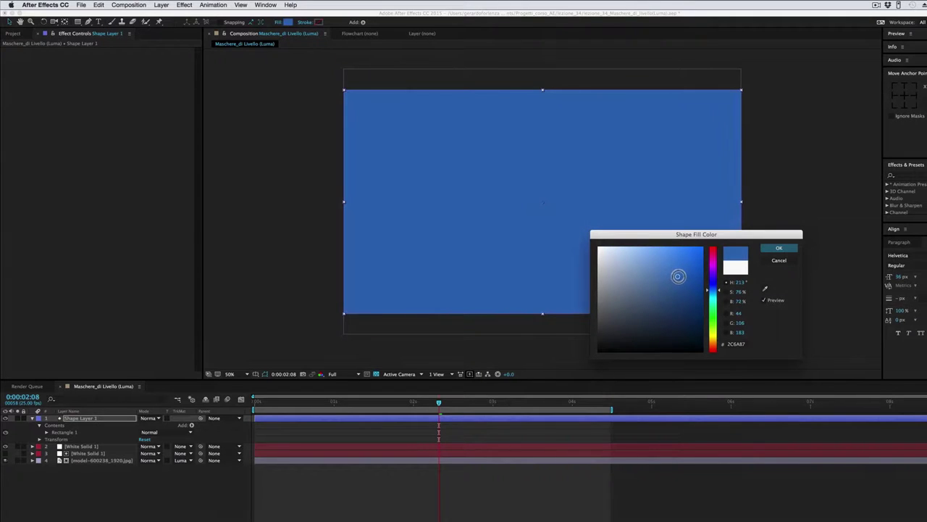
click(714, 287)
click(770, 250)
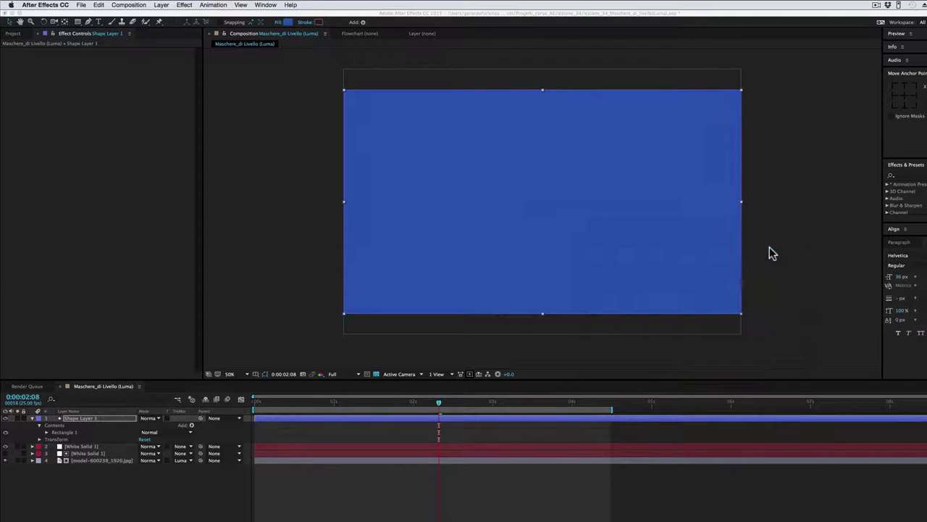
- Move Shape Layer 1 below White Solid 1 and set its track matte to Luma Matte 'White Solid 1'
click(95, 420)
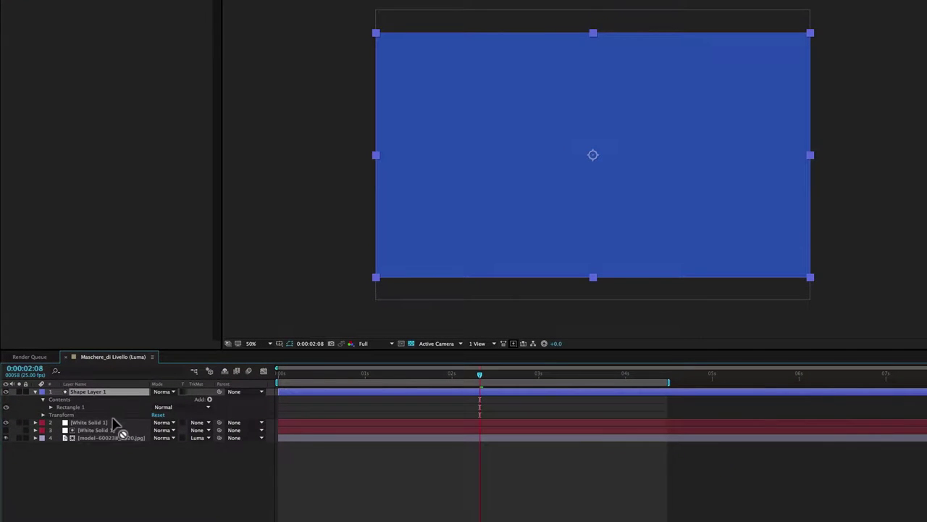
drag(124, 406, 104, 425)
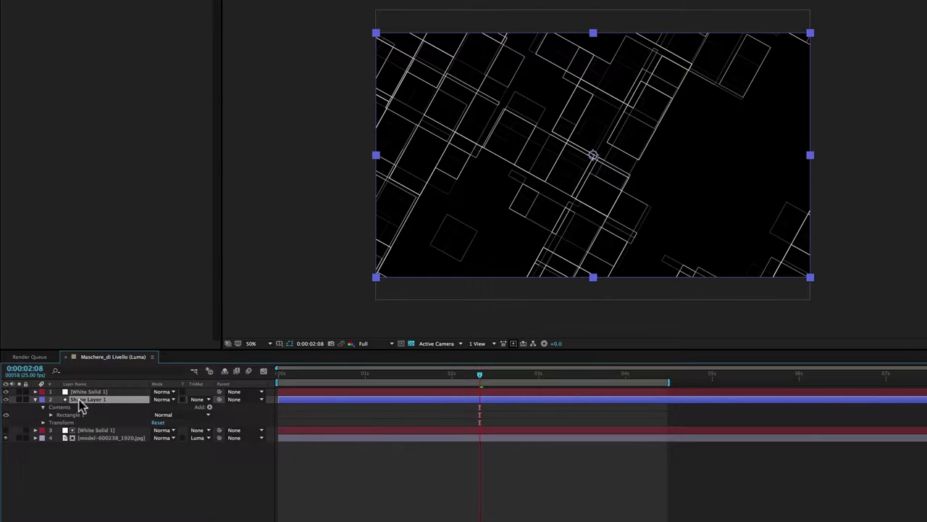
click(197, 400)
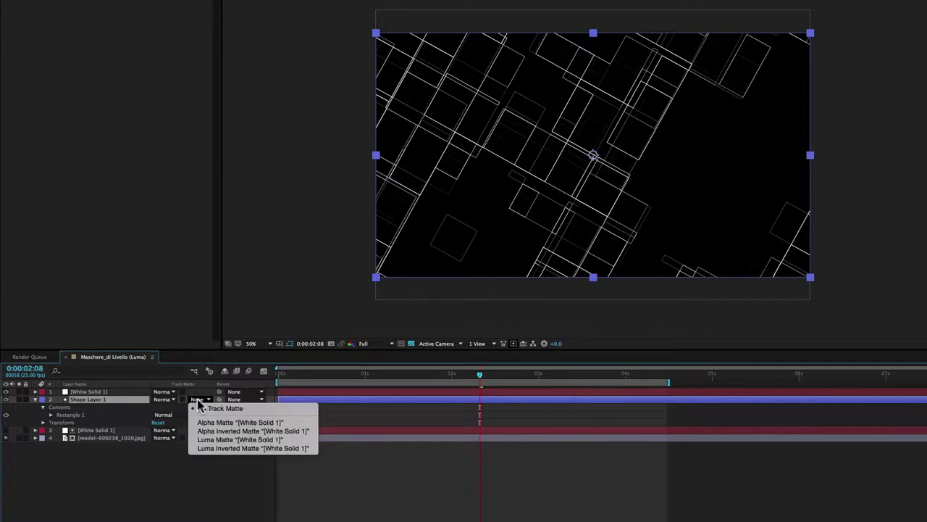
click(227, 440)
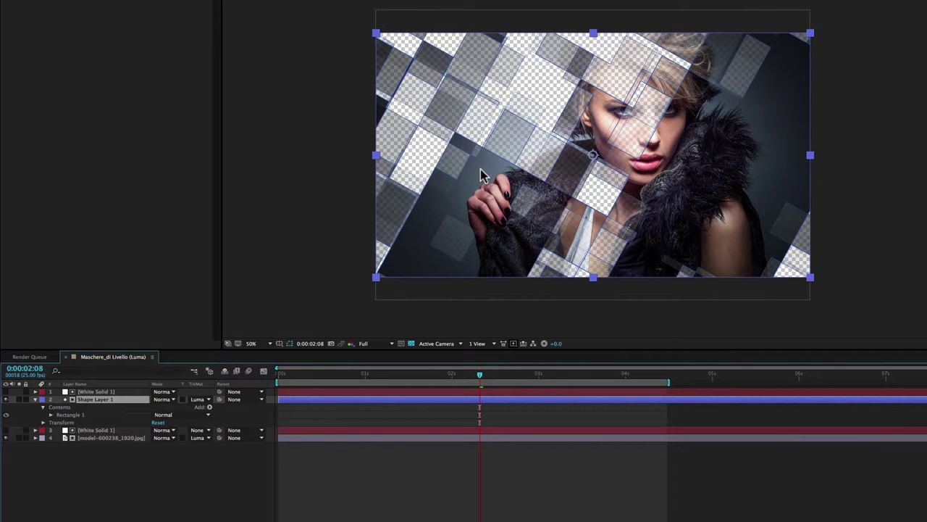
- Play a preview of the finished blue-outline matte animation from 0:00
key(space)
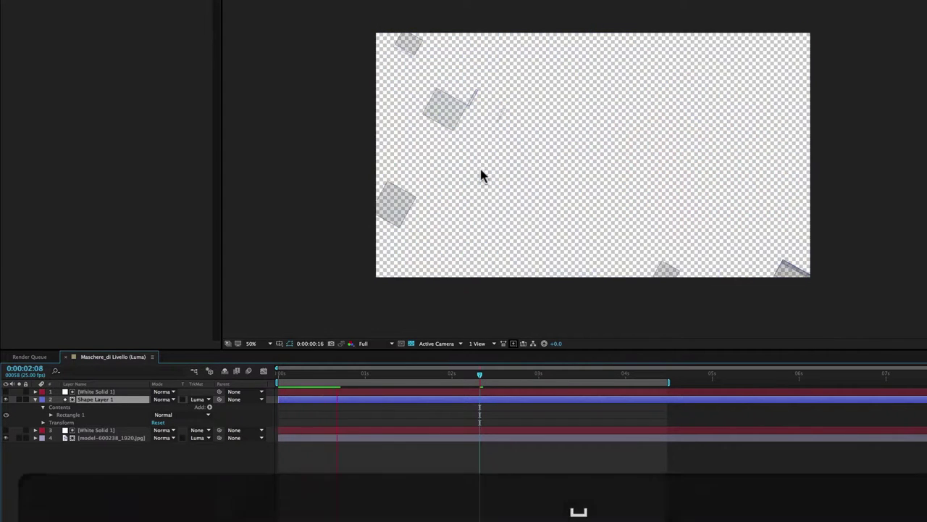